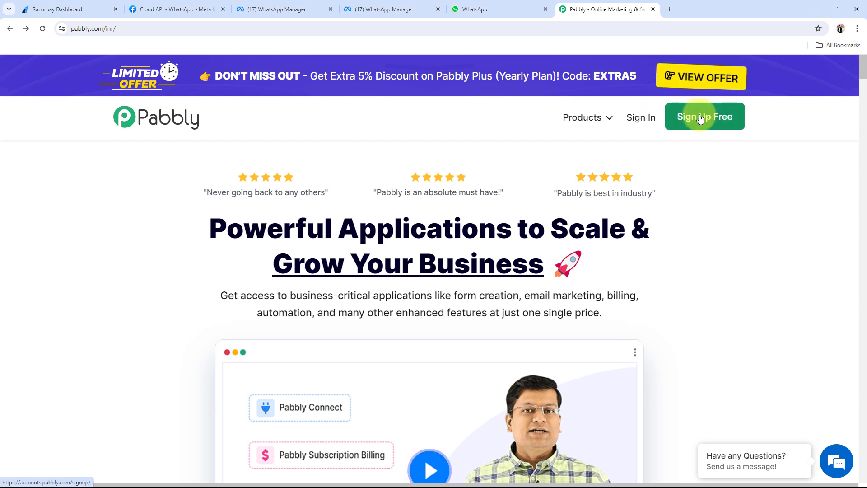
Sign in to Pabbly and open the Pabbly Connect application from the list of all apps
{"action": "left_click", "coordinate": [646, 116]}
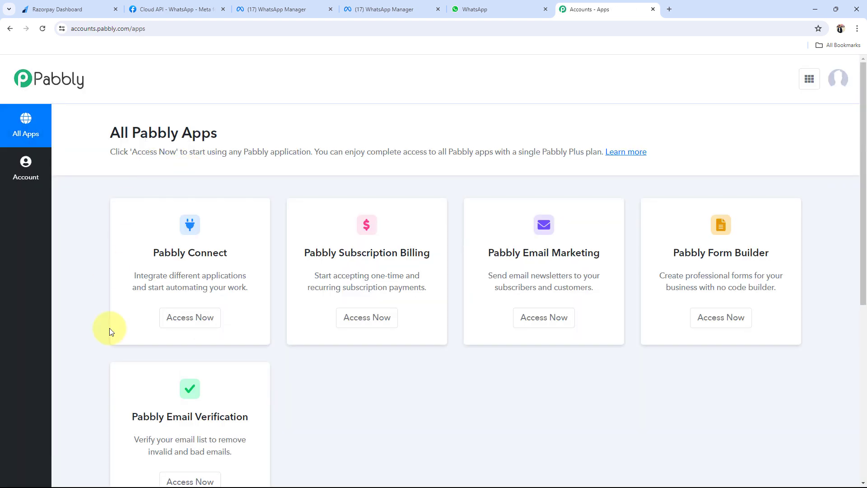
{"action": "scroll", "coordinate": [228, 360], "scroll_direction": "down", "scroll_amount": 5}
{"action": "scroll", "coordinate": [193, 232], "scroll_direction": "up", "scroll_amount": 5}
{"action": "left_click_drag", "start_coordinate": [146, 255], "coordinate": [299, 254]}
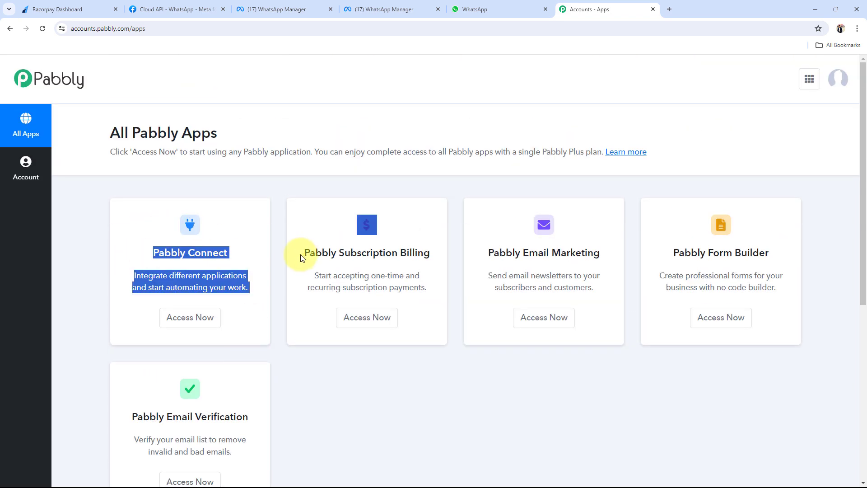
{"action": "left_click", "coordinate": [183, 319]}
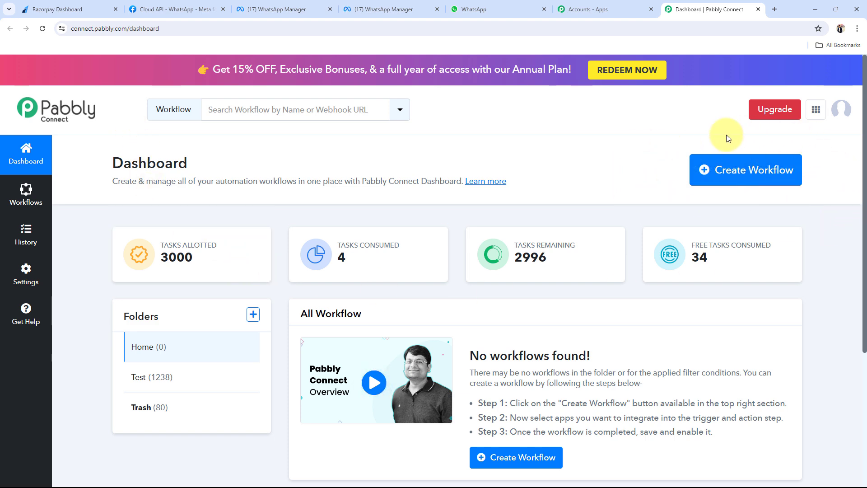
Create a workflow named "Send WhatsApp Message when Refund is Created in Razorpay" in the Home folder
{"action": "left_click", "coordinate": [751, 178]}
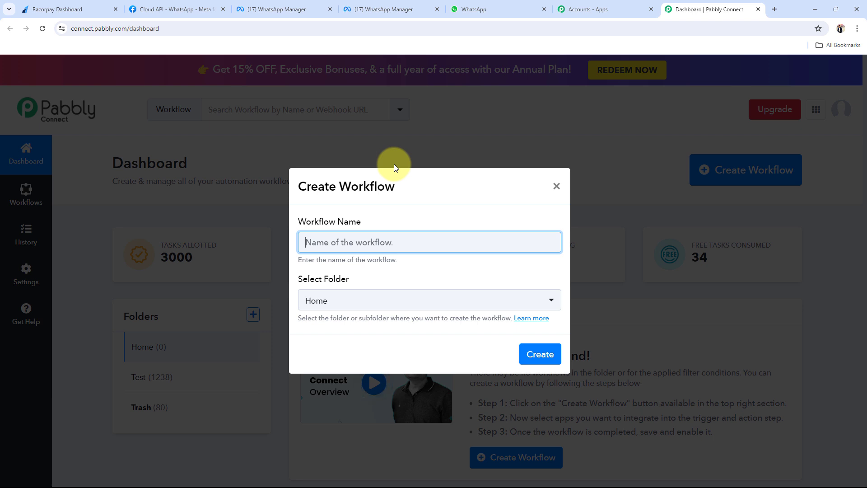
{"action": "type", "text": "Send WhatsApp Message when Refund is Created in Razorpay"}
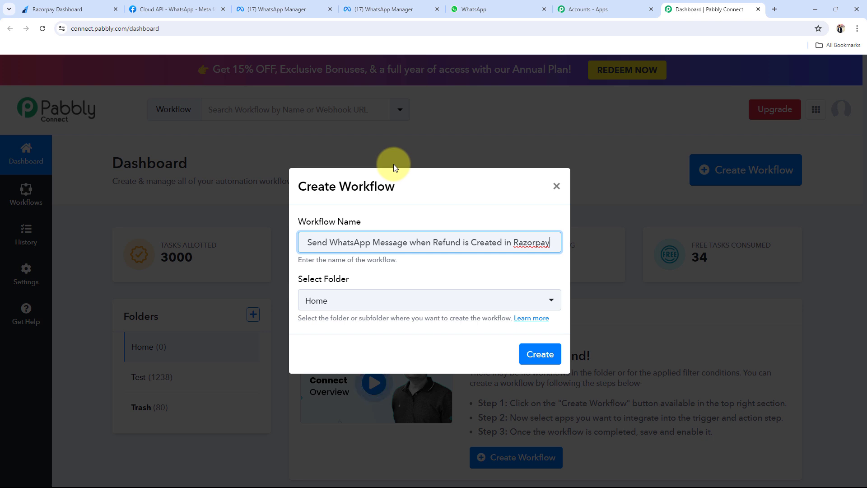
{"action": "left_click", "coordinate": [328, 303]}
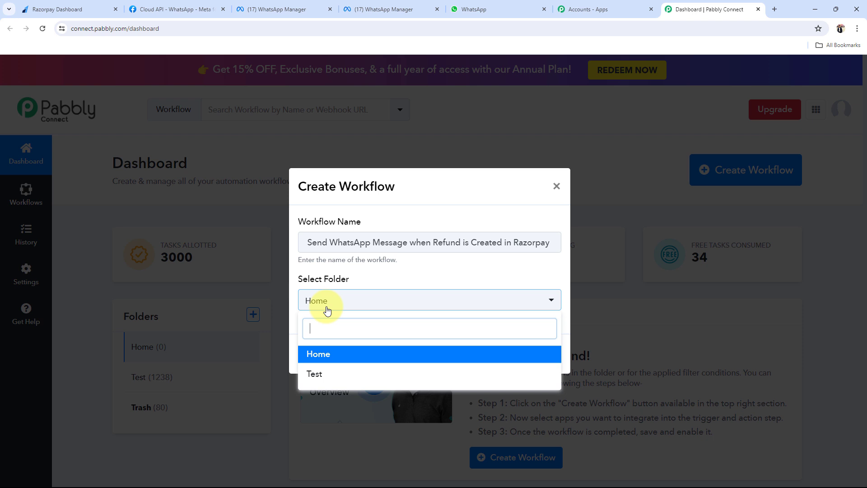
{"action": "left_click", "coordinate": [316, 353]}
{"action": "left_click", "coordinate": [308, 242]}
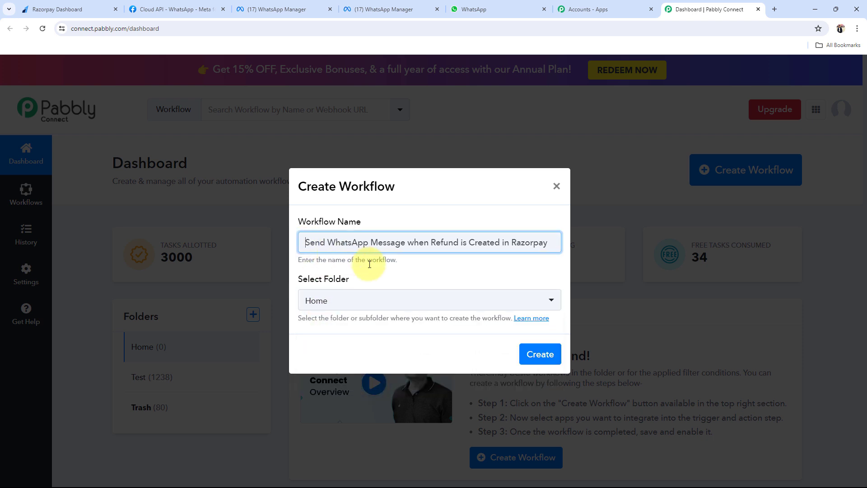
{"action": "left_click", "coordinate": [522, 353]}
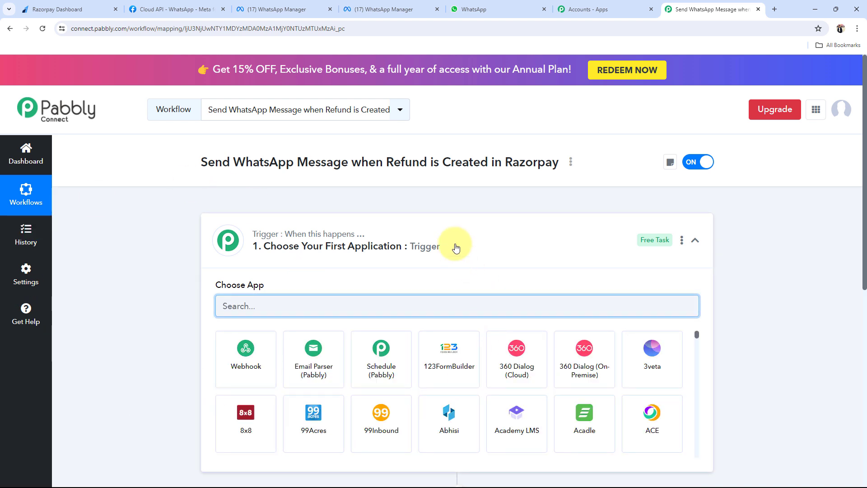
{"action": "left_click", "coordinate": [454, 246]}
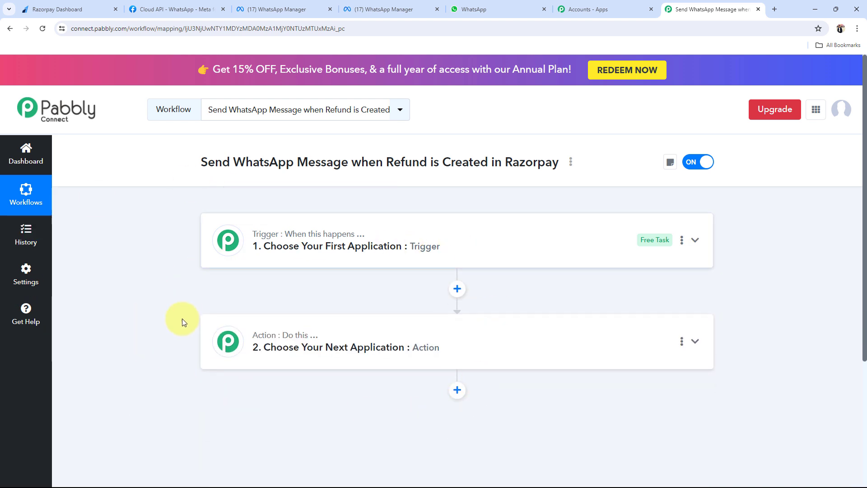
Set the workflow's trigger to the Razorpay app with the Refund Created event
{"action": "mouse_move", "coordinate": [264, 238]}
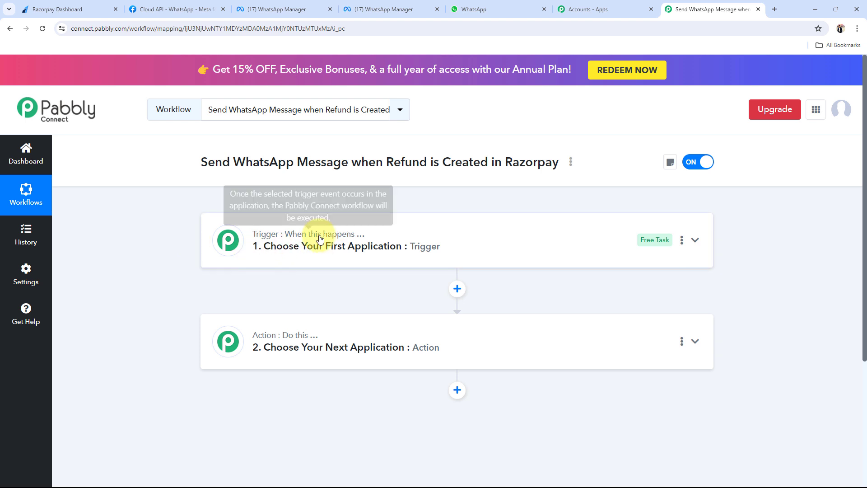
{"action": "left_click", "coordinate": [273, 249]}
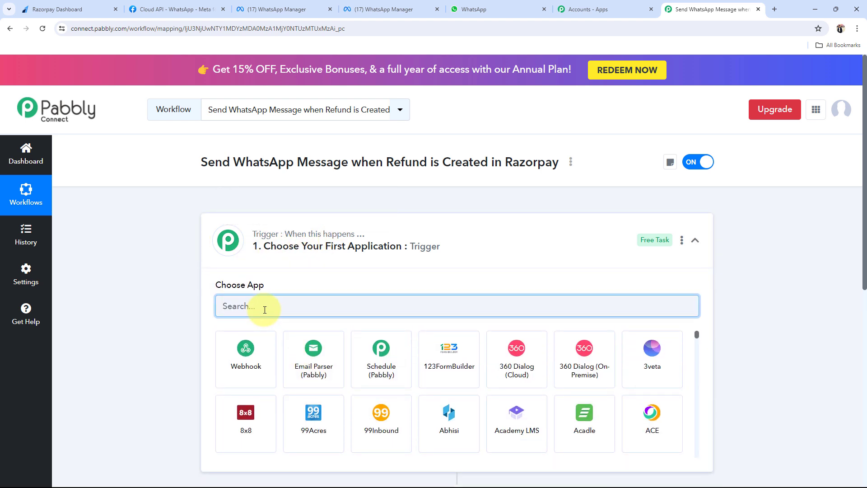
{"action": "type", "text": "Razor"}
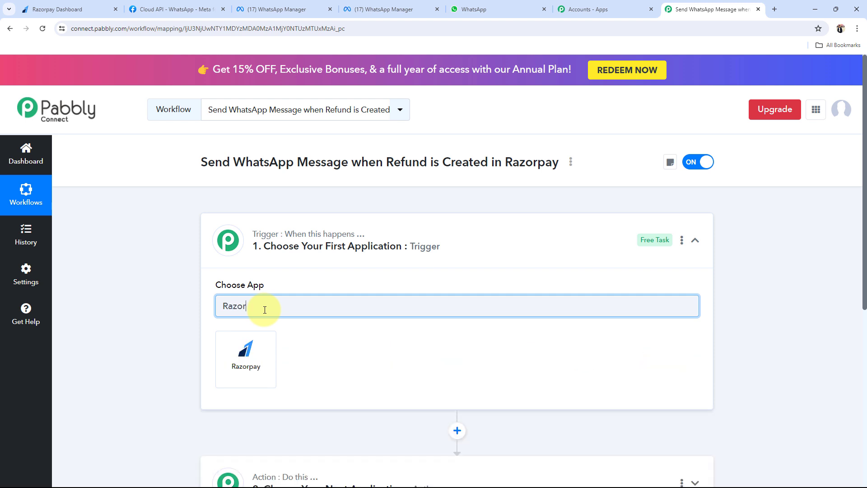
{"action": "type", "text": "pay"}
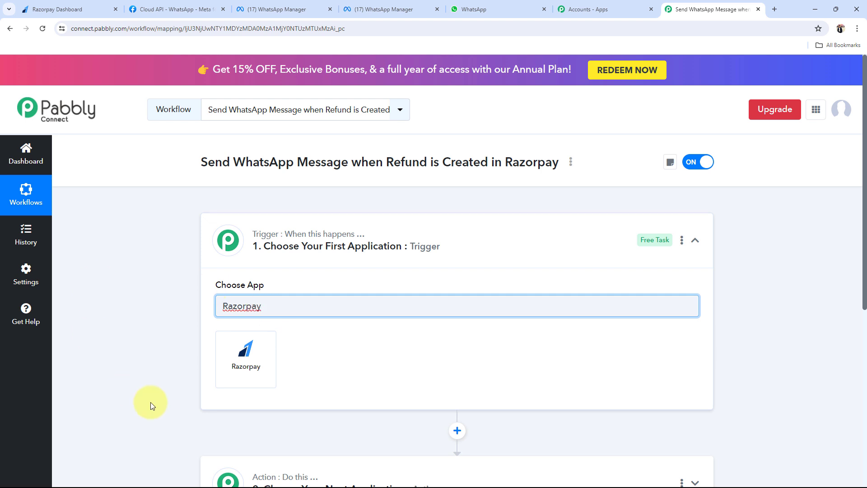
{"action": "left_click", "coordinate": [243, 359]}
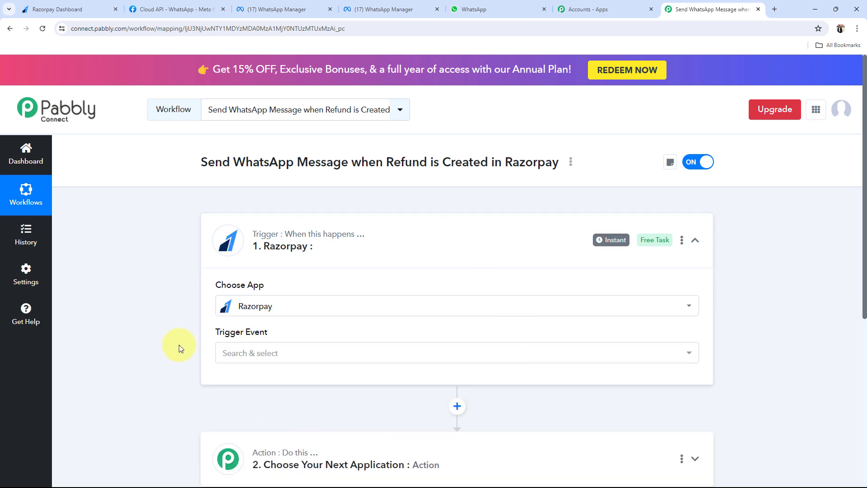
{"action": "left_click", "coordinate": [244, 352]}
{"action": "scroll", "coordinate": [340, 261], "scroll_direction": "down", "scroll_amount": 8}
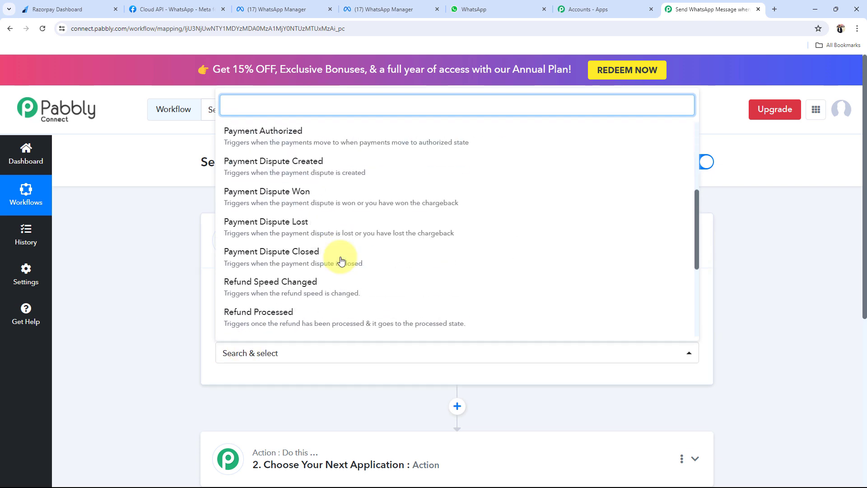
{"action": "scroll", "coordinate": [322, 262], "scroll_direction": "up", "scroll_amount": 1}
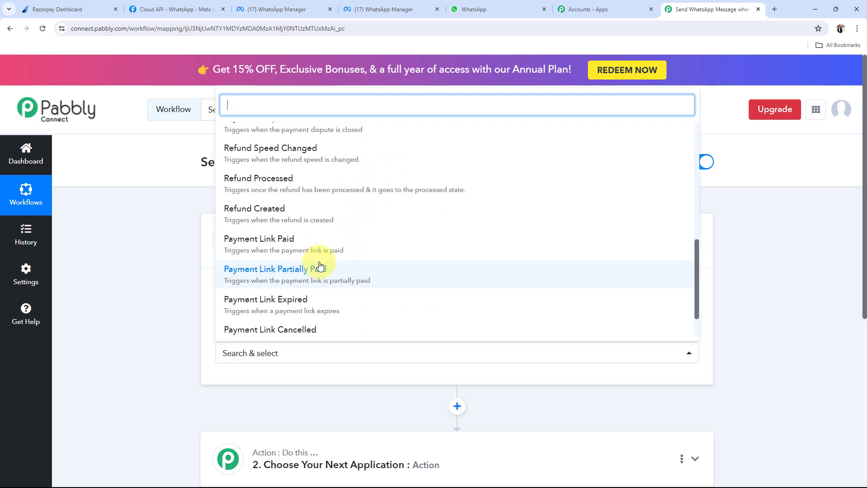
{"action": "left_click", "coordinate": [262, 214]}
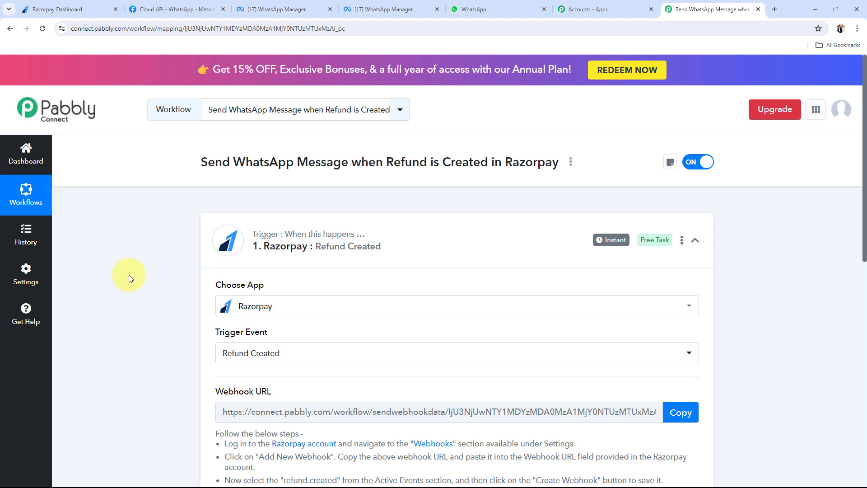
{"action": "left_click", "coordinate": [395, 252]}
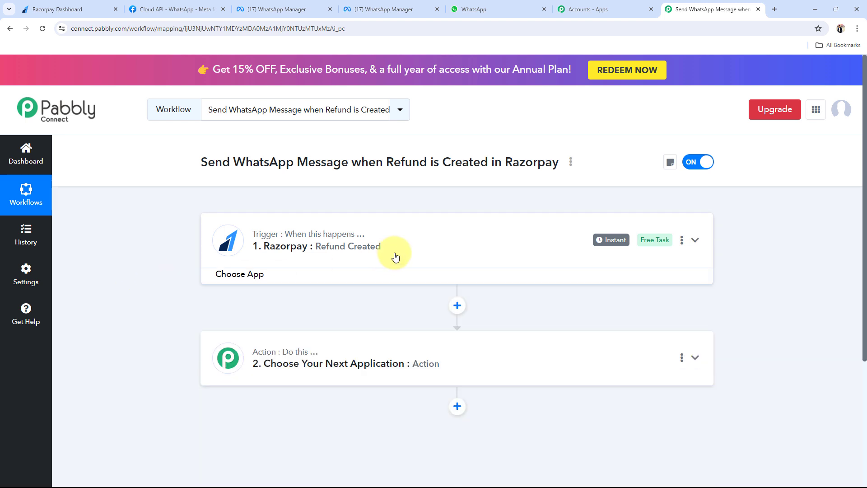
Set the workflow's action to the WhatsApp Cloud API app with the Send Template Message event
{"action": "left_click", "coordinate": [260, 344]}
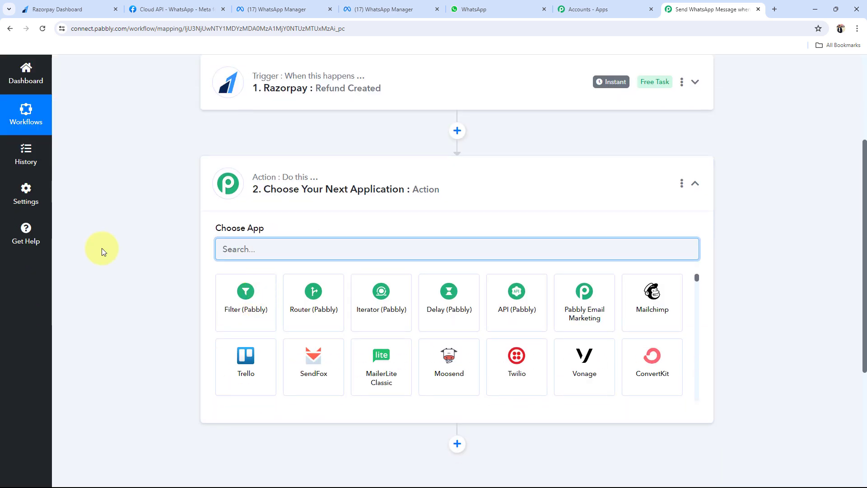
{"action": "type", "text": "Whats"}
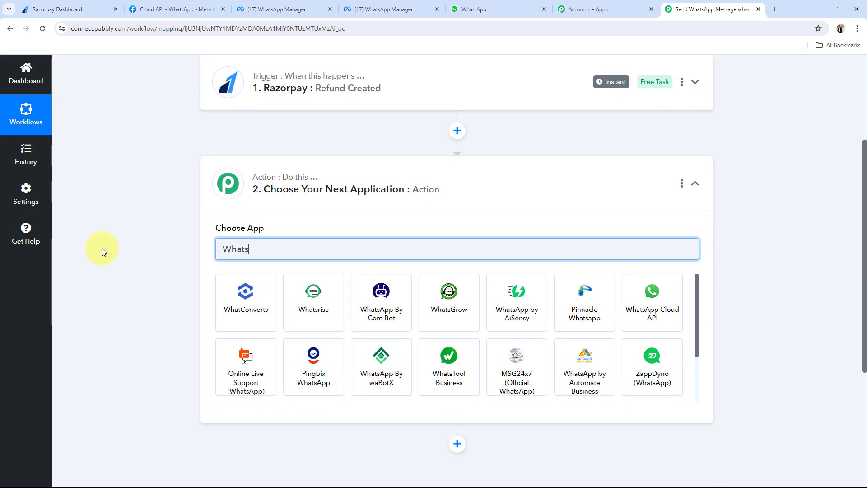
{"action": "type", "text": "App"}
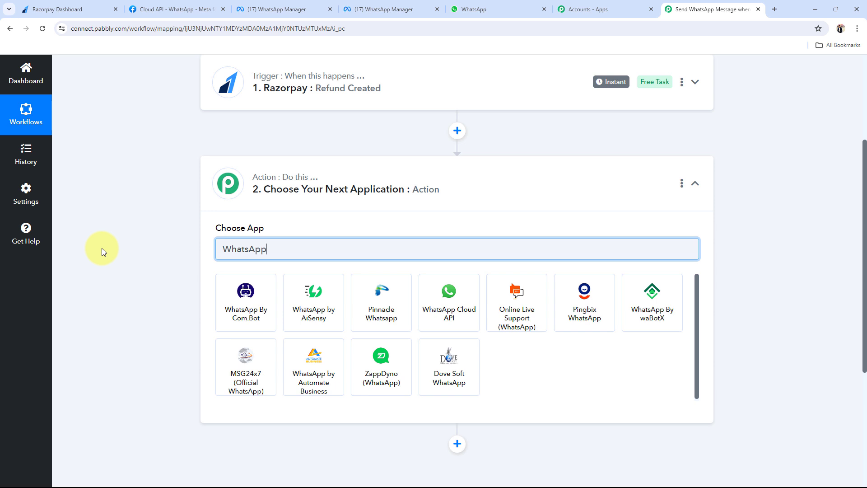
{"action": "left_click", "coordinate": [455, 324]}
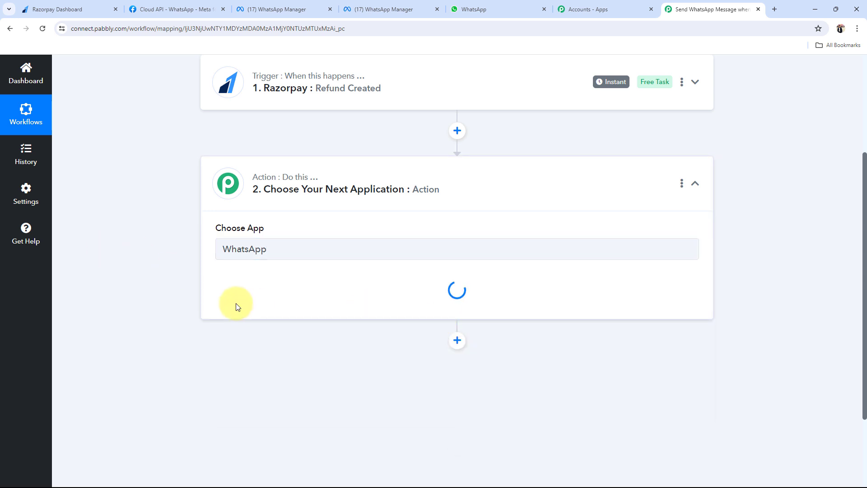
{"action": "left_click", "coordinate": [261, 298]}
{"action": "left_click", "coordinate": [269, 349]}
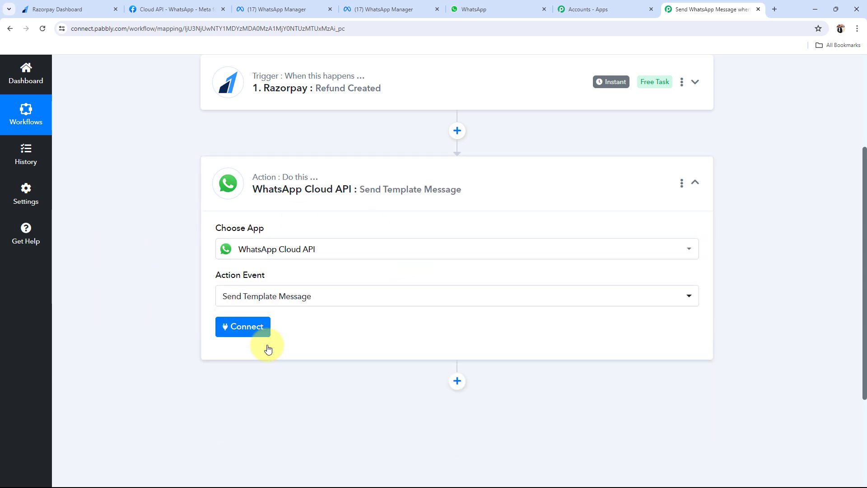
{"action": "left_click", "coordinate": [272, 191]}
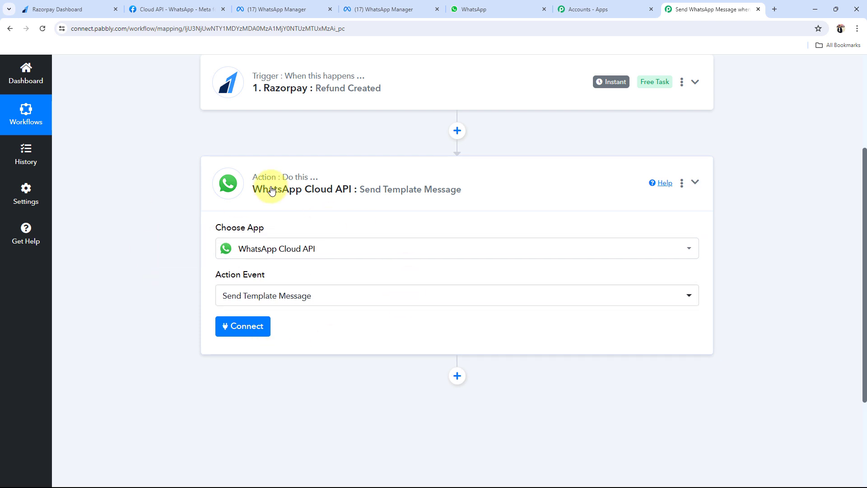
Expand the Razorpay trigger, review its webhook instructions and copy the webhook URL
{"action": "scroll", "coordinate": [163, 298], "scroll_direction": "up", "scroll_amount": 4}
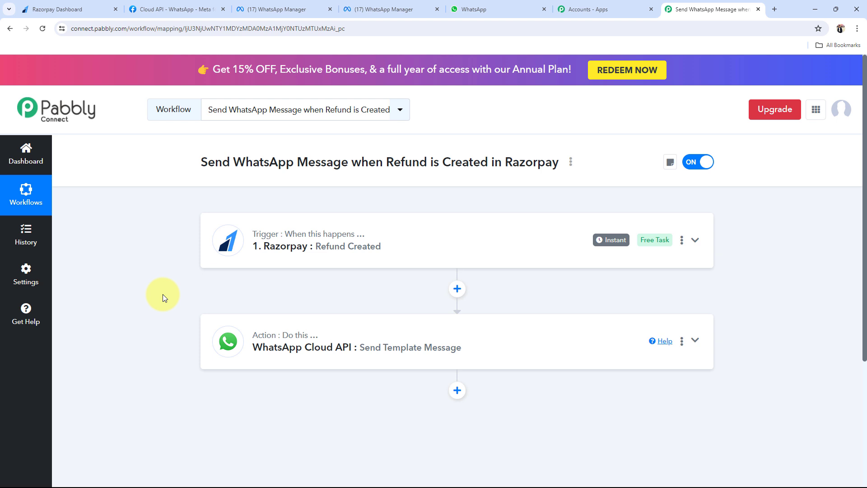
{"action": "left_click", "coordinate": [318, 246]}
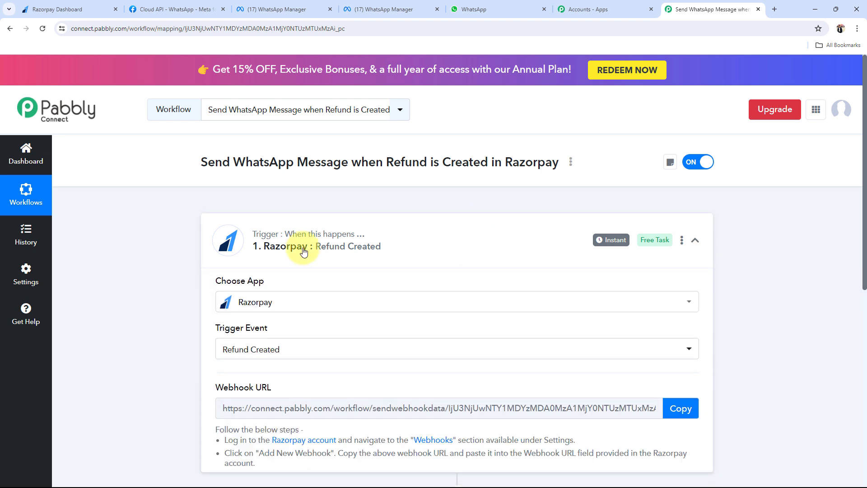
{"action": "scroll", "coordinate": [271, 334], "scroll_direction": "down", "scroll_amount": 3}
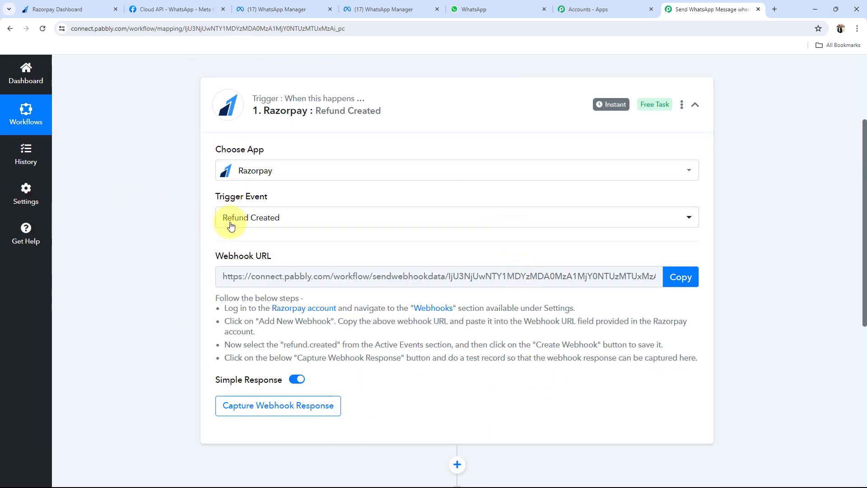
{"action": "scroll", "coordinate": [218, 332], "scroll_direction": "down", "scroll_amount": 2}
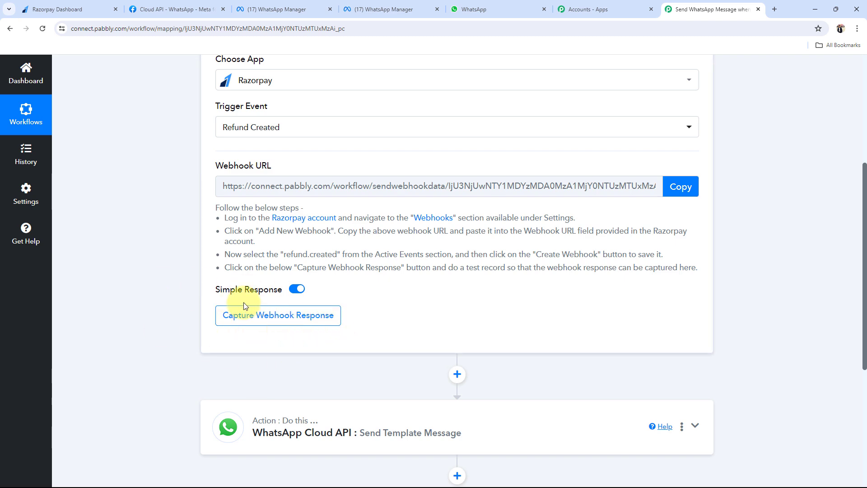
{"action": "scroll", "coordinate": [225, 275], "scroll_direction": "up", "scroll_amount": 1}
{"action": "scroll", "coordinate": [225, 275], "scroll_direction": "up", "scroll_amount": 2}
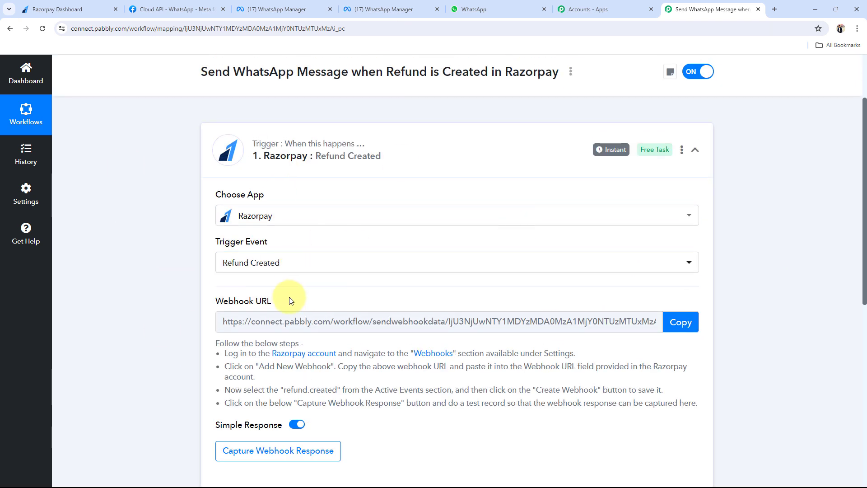
{"action": "scroll", "coordinate": [289, 297], "scroll_direction": "down", "scroll_amount": 1}
{"action": "mouse_move", "coordinate": [215, 242]}
{"action": "left_click_drag", "start_coordinate": [216, 256], "coordinate": [274, 247]}
{"action": "left_click", "coordinate": [136, 229]}
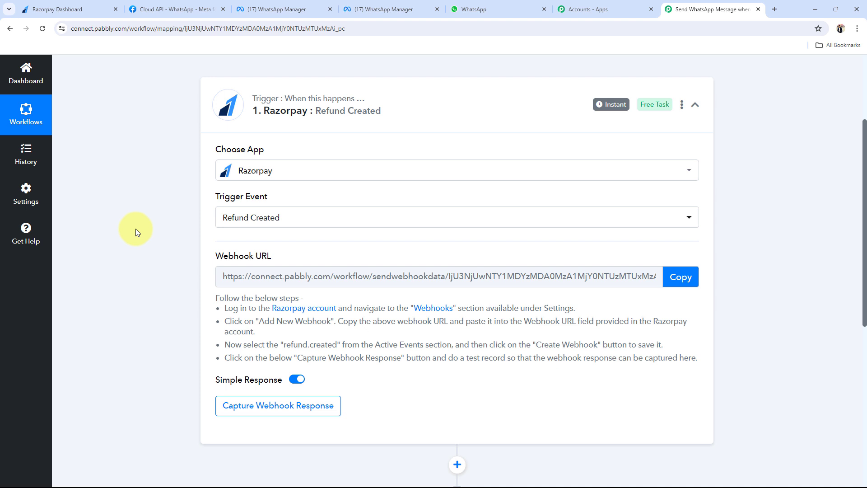
{"action": "scroll", "coordinate": [183, 294], "scroll_direction": "down", "scroll_amount": 1}
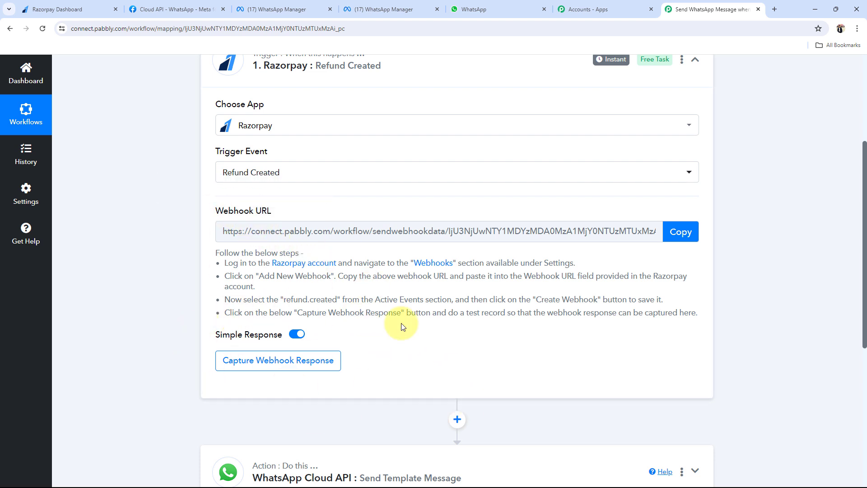
{"action": "left_click", "coordinate": [679, 232]}
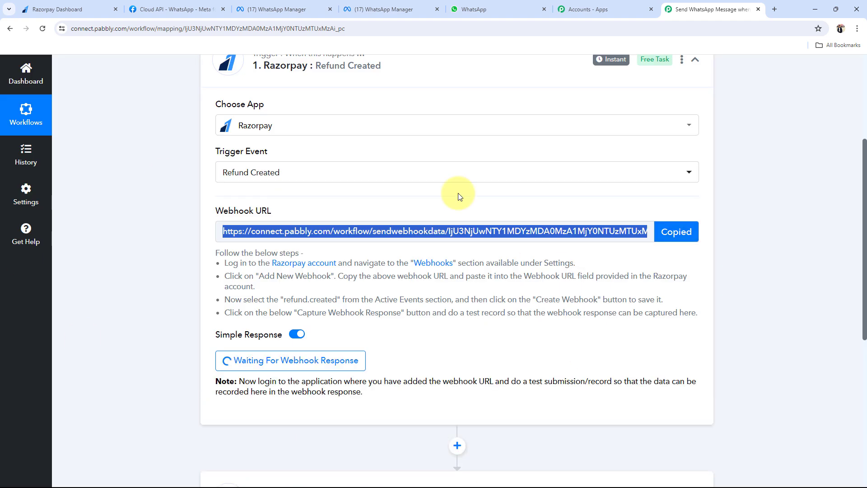
Switch to the Razorpay dashboard and open the Webhooks page in the account settings
{"action": "left_click", "coordinate": [61, 9]}
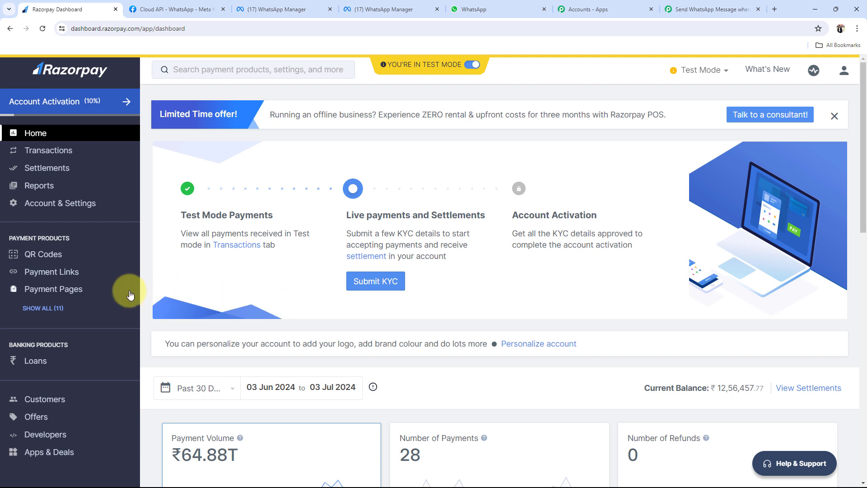
{"action": "left_click", "coordinate": [28, 204]}
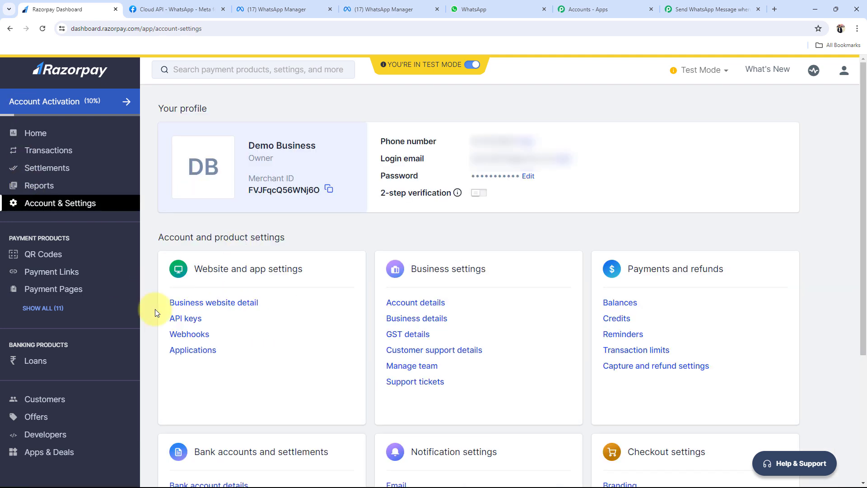
{"action": "left_click", "coordinate": [194, 334]}
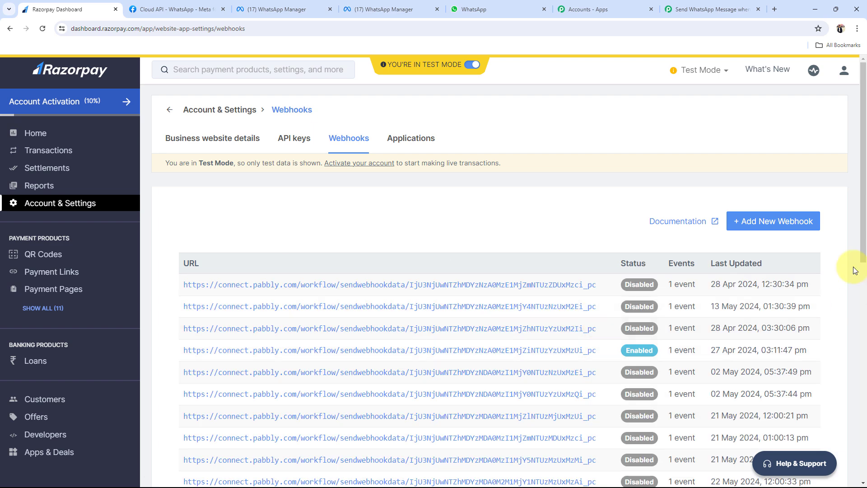
Start a new Razorpay webhook and fill its Webhook URL with the URL copied from the Pabbly Connect trigger
{"action": "left_click", "coordinate": [792, 226]}
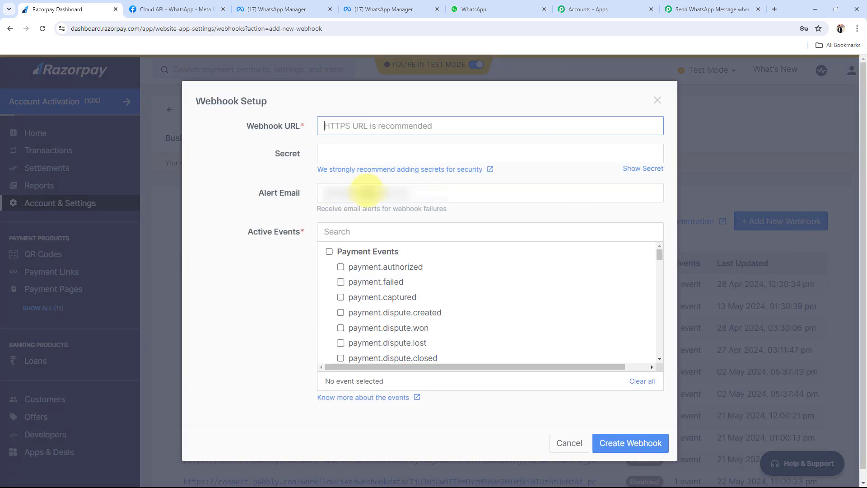
{"action": "left_click", "coordinate": [697, 17]}
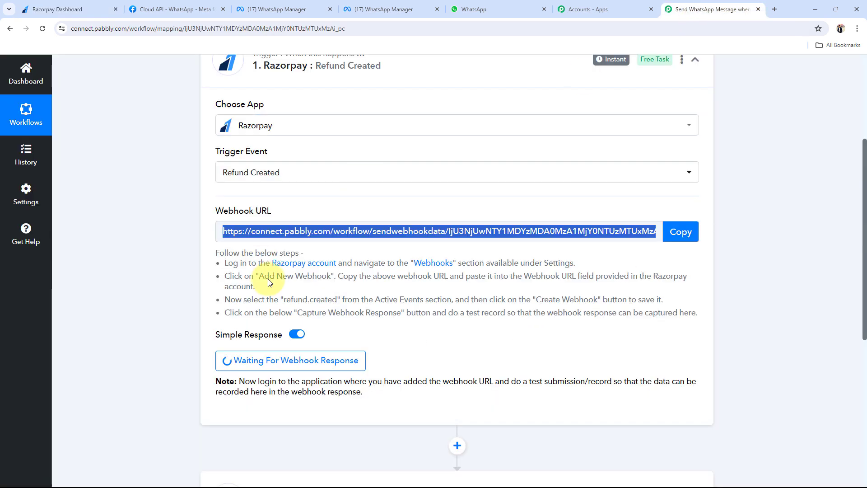
{"action": "left_click", "coordinate": [676, 231]}
{"action": "left_click", "coordinate": [31, 9]}
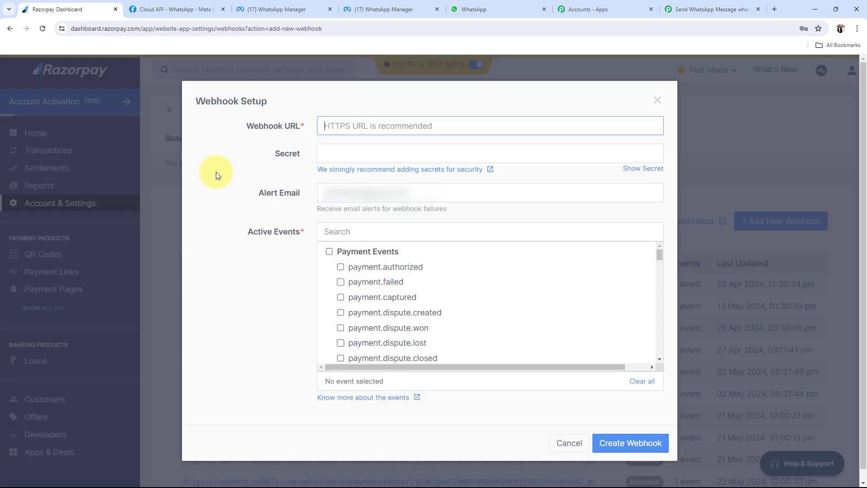
{"action": "left_click", "coordinate": [356, 135]}
{"action": "key", "text": "ctrl+v"}
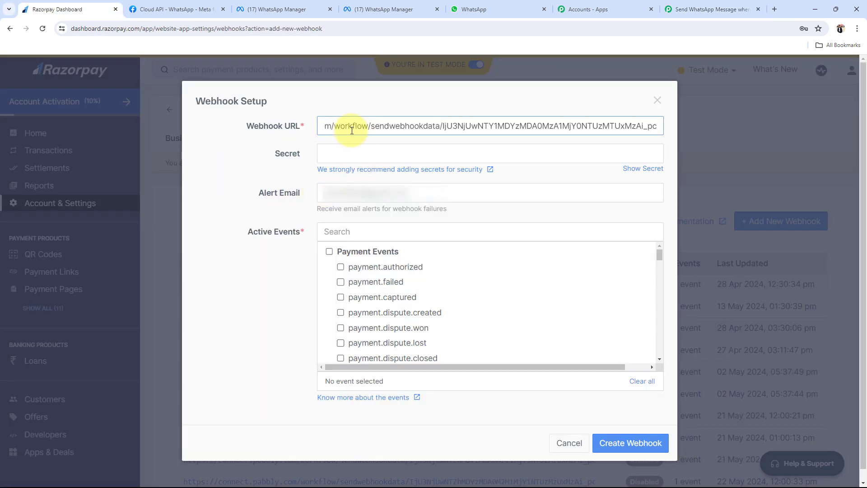
{"action": "left_click", "coordinate": [354, 155]}
{"action": "left_click", "coordinate": [268, 150]}
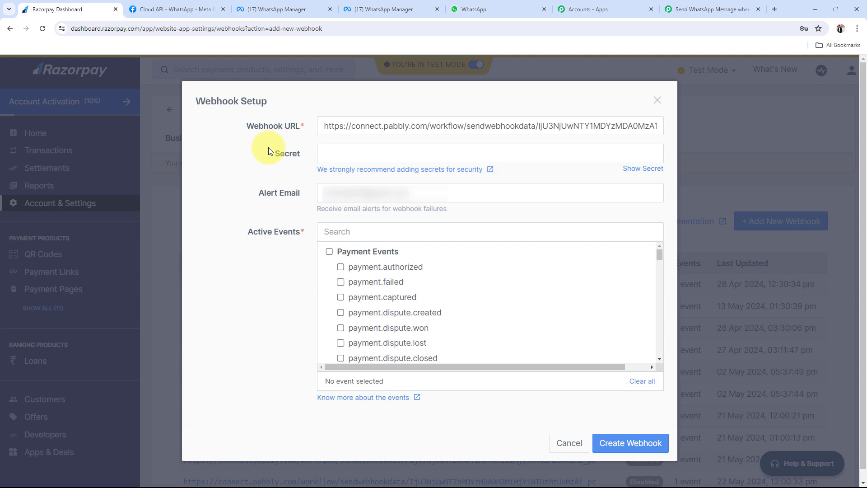
Find the refund events with the search term "ref", activate refund.created and create the webhook
{"action": "left_click", "coordinate": [339, 230]}
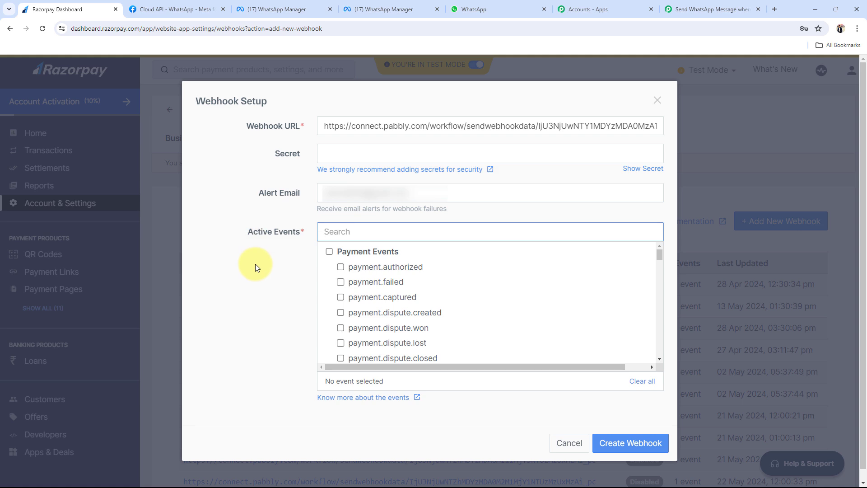
{"action": "type", "text": "R"}
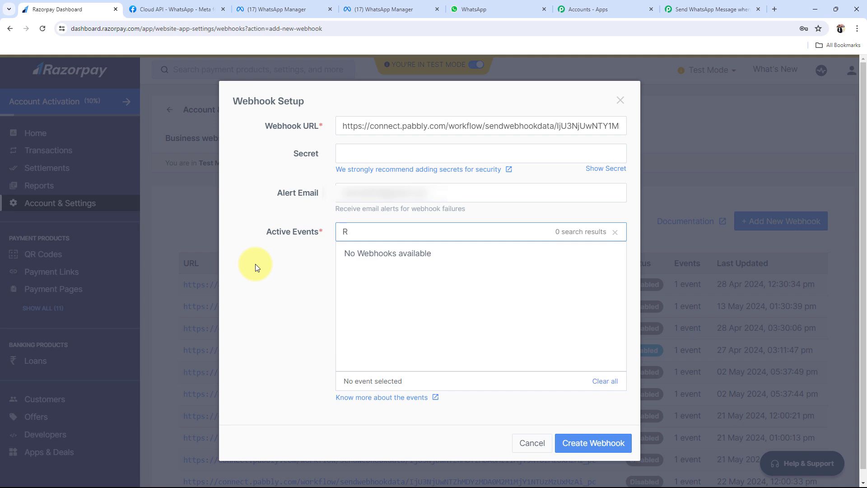
{"action": "key", "text": "BackSpace"}
{"action": "type", "text": "re"}
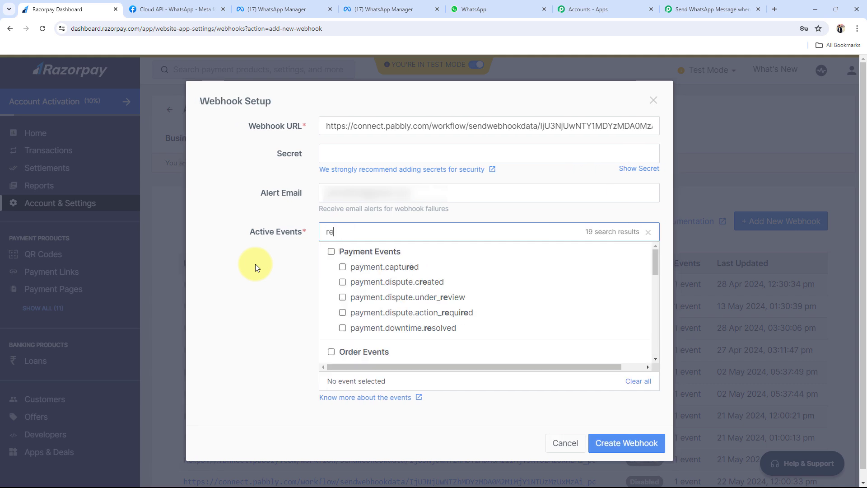
{"action": "type", "text": "f"}
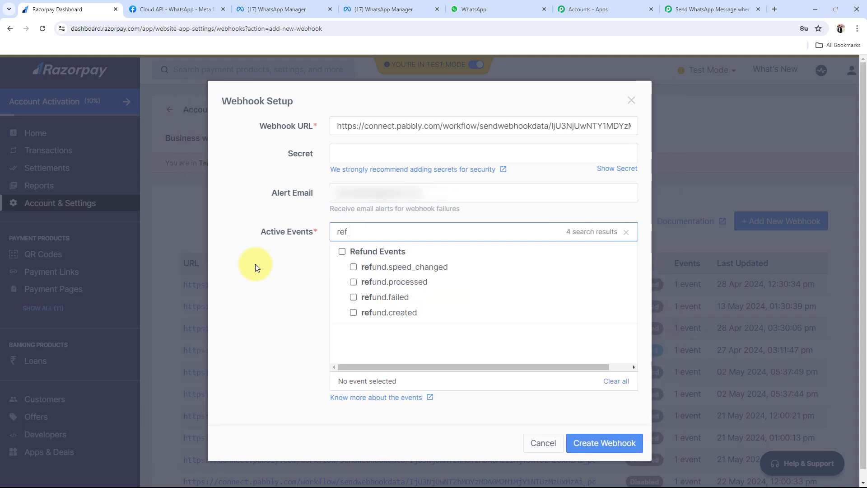
{"action": "left_click", "coordinate": [354, 313]}
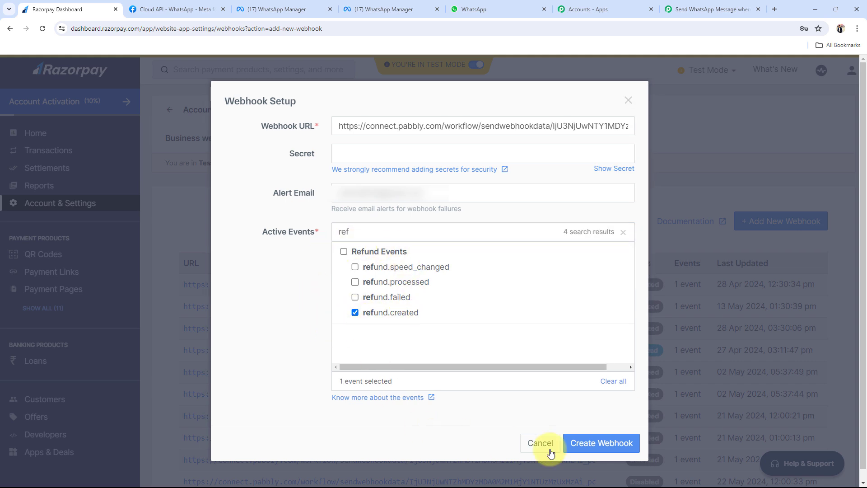
{"action": "left_click", "coordinate": [604, 451]}
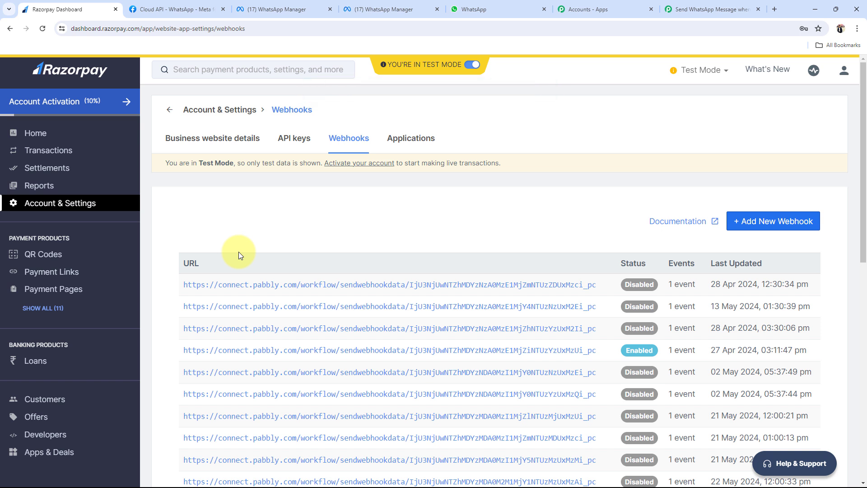
Switch to the Pabbly Connect workflow and read the trigger's note about making a test submission
{"action": "left_click", "coordinate": [718, 9]}
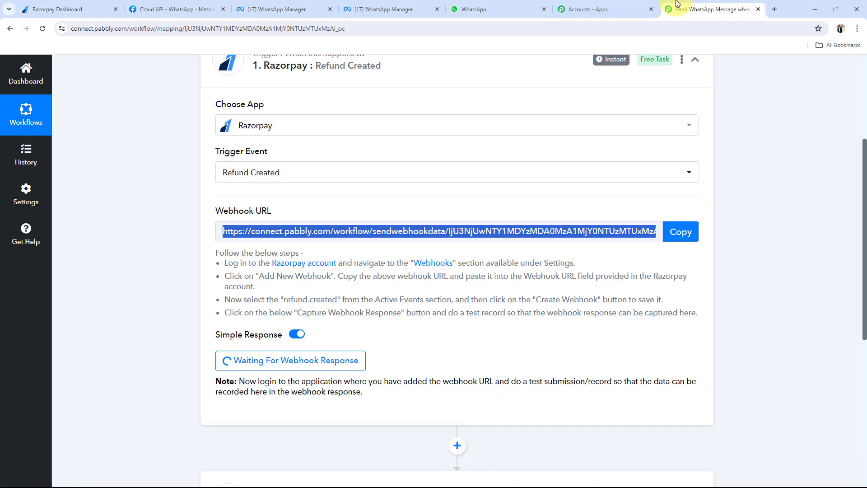
{"action": "left_click", "coordinate": [186, 297]}
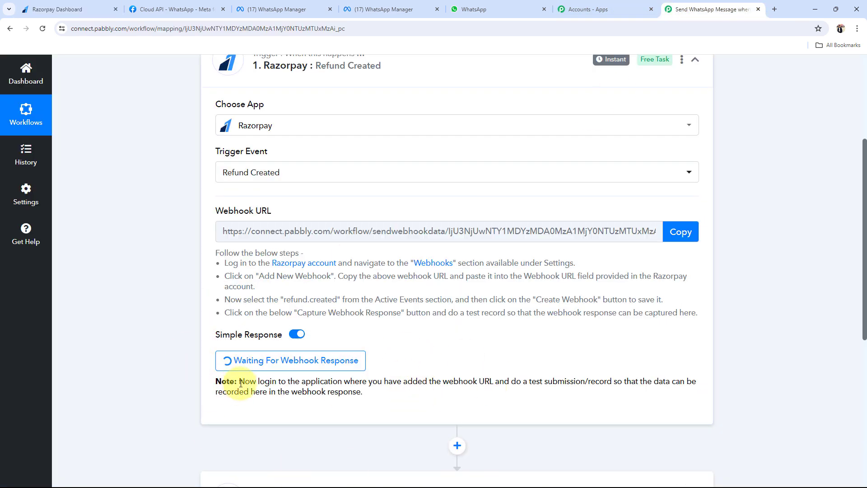
{"action": "mouse_move", "coordinate": [259, 213]}
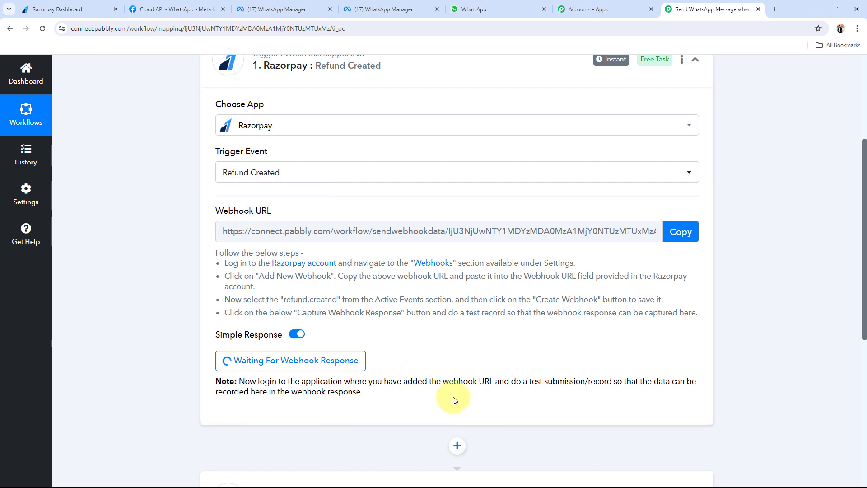
{"action": "left_click_drag", "start_coordinate": [530, 385], "coordinate": [634, 381]}
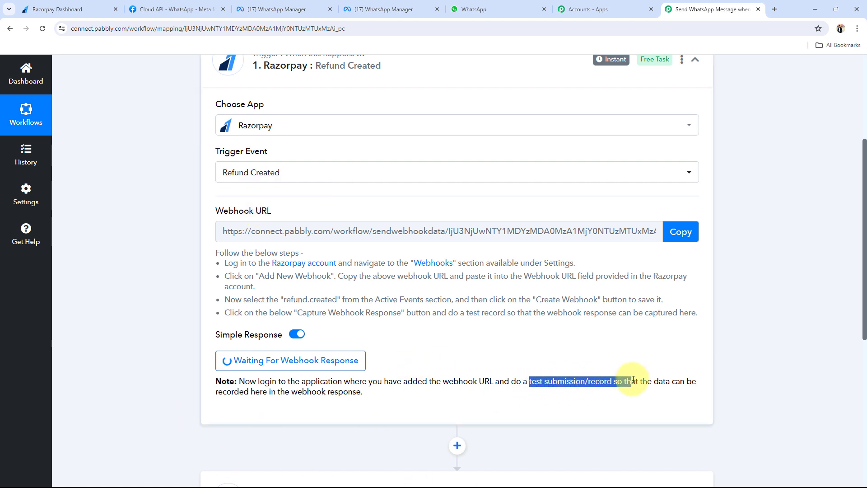
{"action": "left_click", "coordinate": [540, 356]}
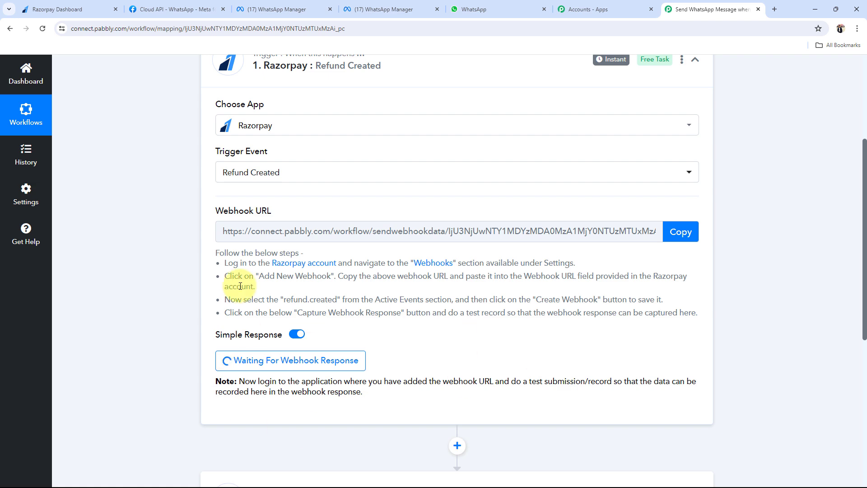
{"action": "scroll", "coordinate": [289, 332], "scroll_direction": "up", "scroll_amount": 2}
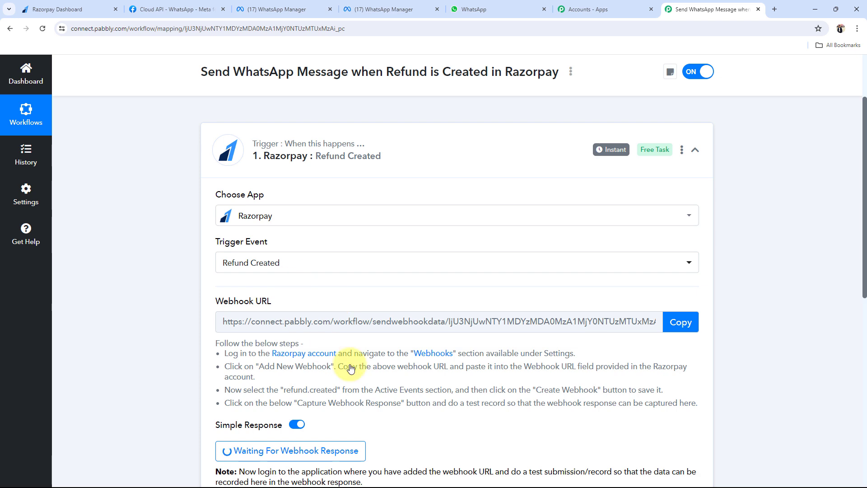
Switch to the Razorpay dashboard and open the transactions of the Online PHP Course for Beginners payment page
{"action": "left_click", "coordinate": [86, 8]}
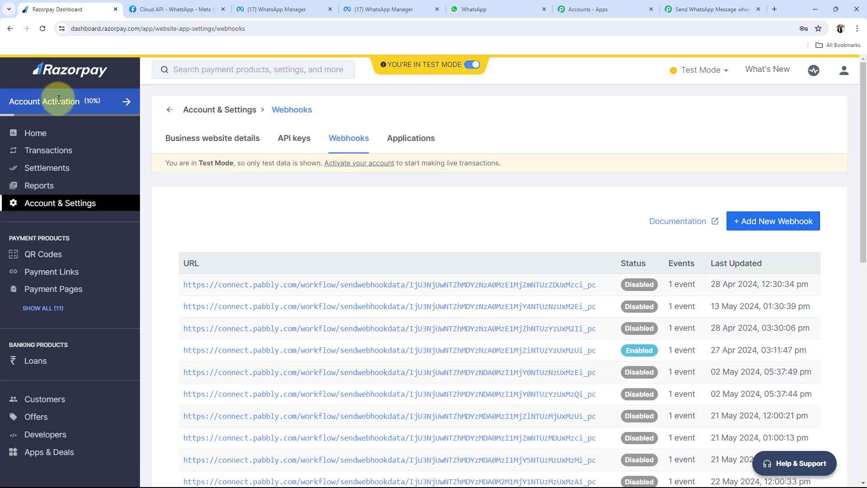
{"action": "left_click", "coordinate": [54, 295]}
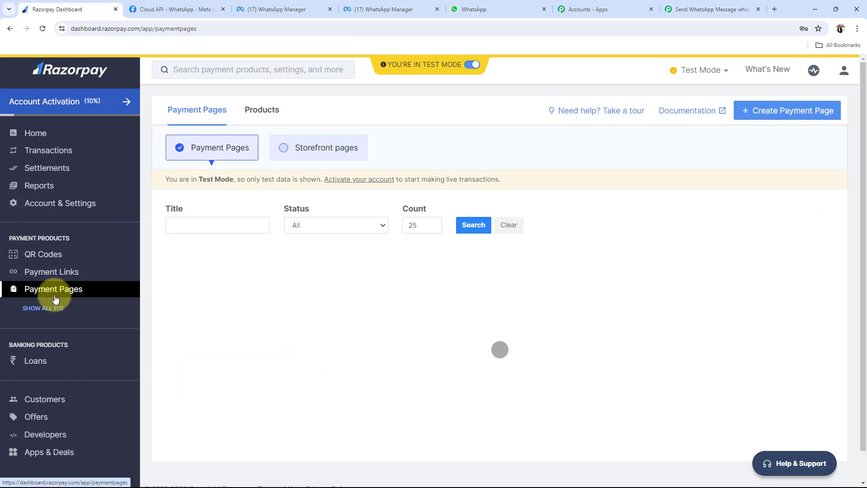
{"action": "scroll", "coordinate": [443, 277], "scroll_direction": "down", "scroll_amount": 8}
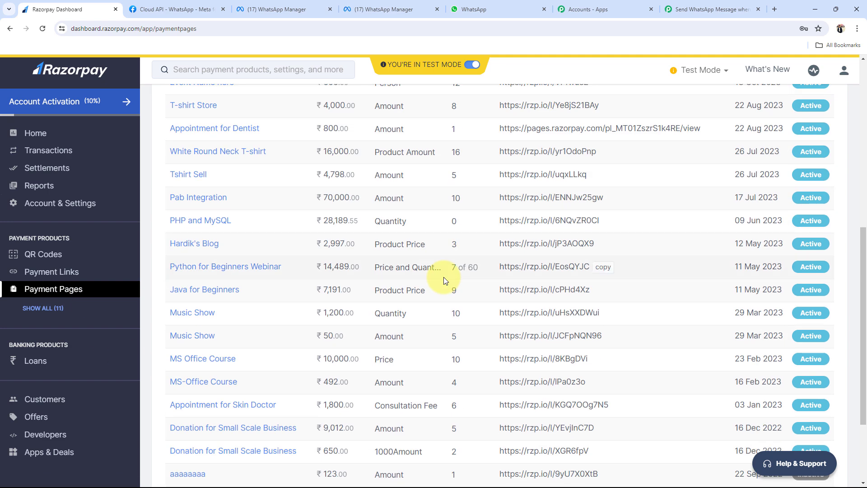
{"action": "scroll", "coordinate": [443, 277], "scroll_direction": "down", "scroll_amount": 3}
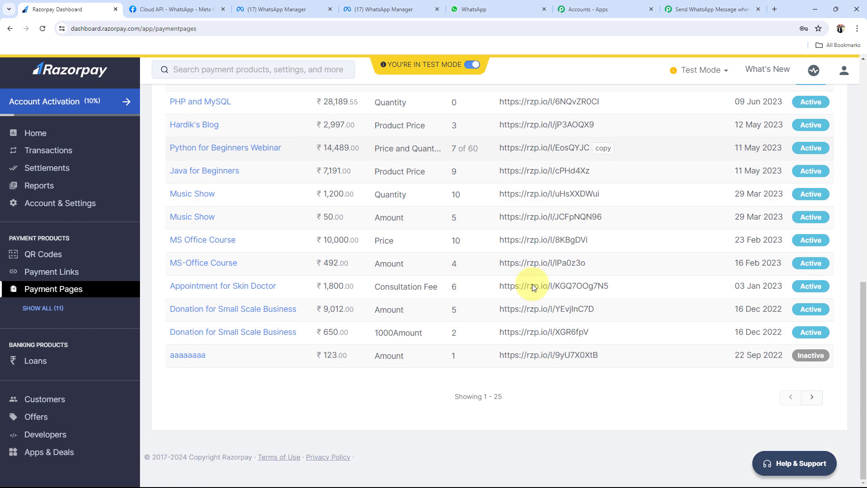
{"action": "left_click", "coordinate": [811, 396]}
{"action": "scroll", "coordinate": [242, 297], "scroll_direction": "up", "scroll_amount": 2}
{"action": "scroll", "coordinate": [242, 297], "scroll_direction": "up", "scroll_amount": 9}
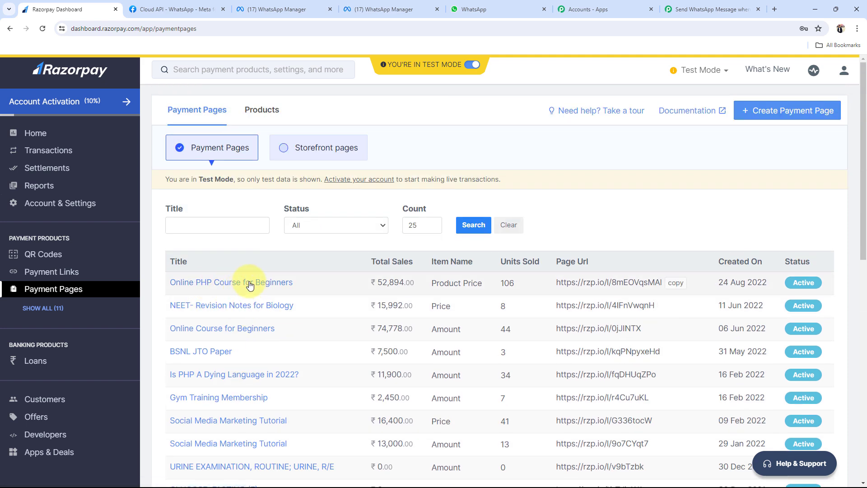
{"action": "left_click", "coordinate": [251, 287]}
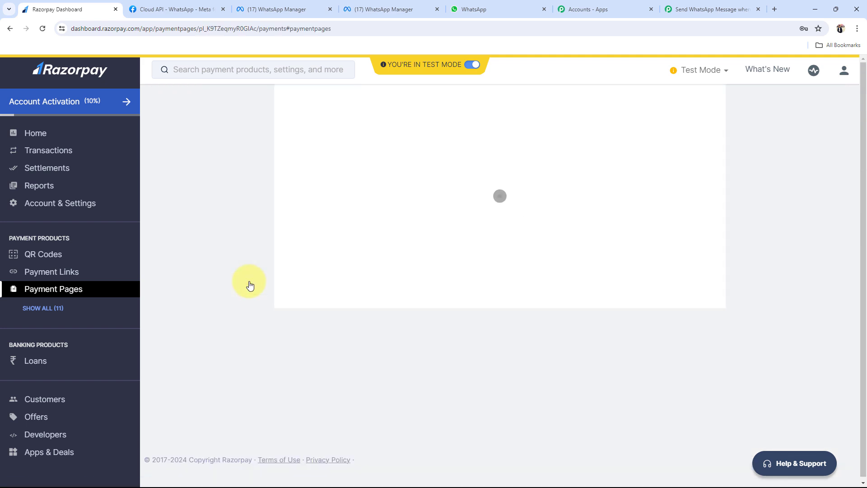
{"action": "scroll", "coordinate": [386, 361], "scroll_direction": "down", "scroll_amount": 3}
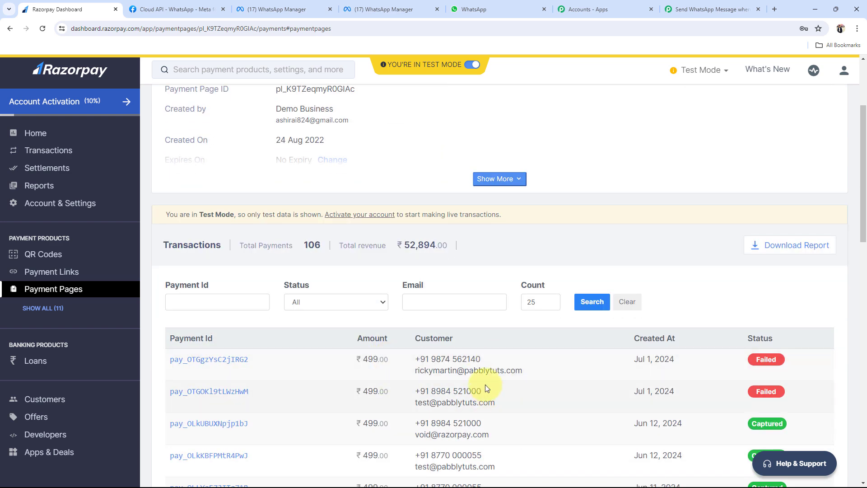
{"action": "scroll", "coordinate": [334, 386], "scroll_direction": "down", "scroll_amount": 3}
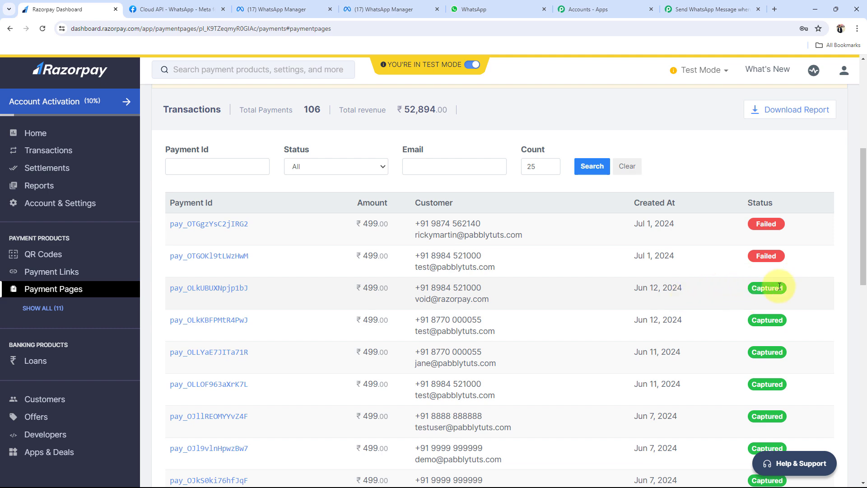
Check the Razorpay trigger's webhook capture status in the Pabbly Connect workflow and return to the Razorpay dashboard
{"action": "left_click", "coordinate": [711, 9]}
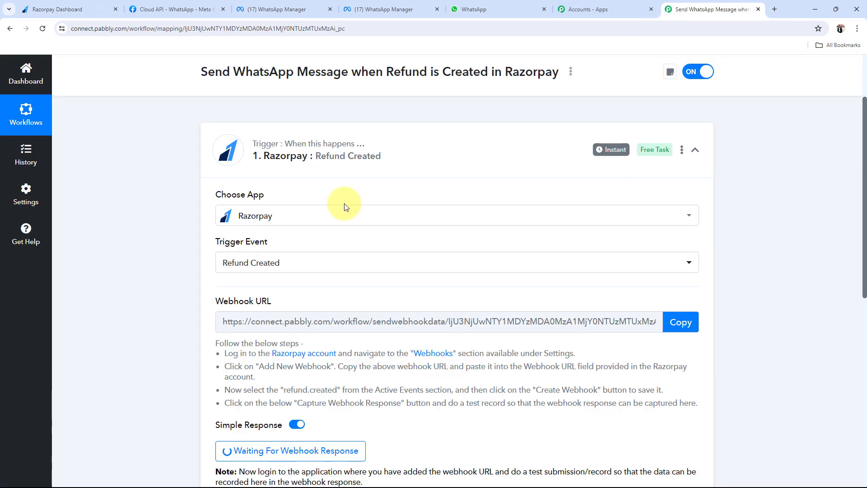
{"action": "scroll", "coordinate": [236, 346], "scroll_direction": "down", "scroll_amount": 2}
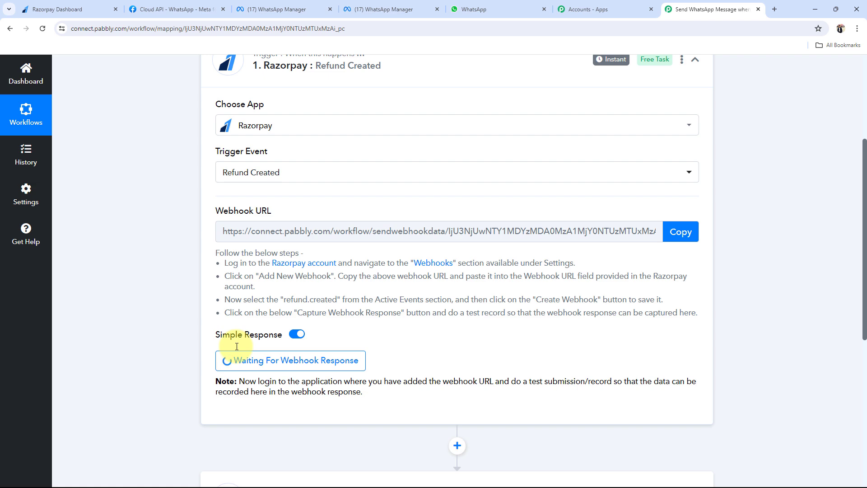
{"action": "left_click", "coordinate": [78, 6]}
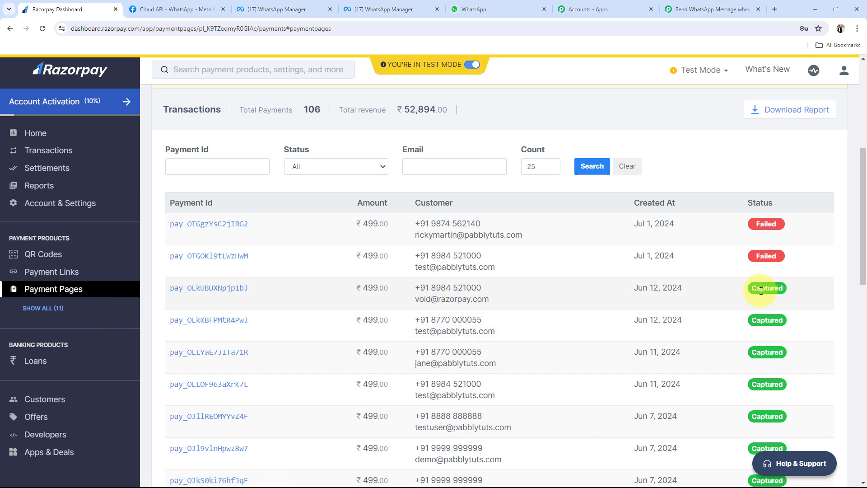
Issue a full refund of ₹499 for the most recent captured payment and approve it
{"action": "left_click", "coordinate": [238, 289]}
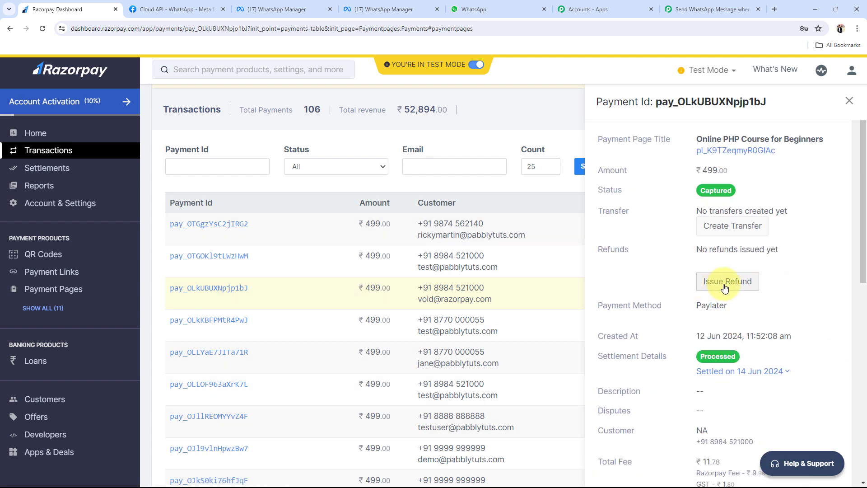
{"action": "left_click", "coordinate": [724, 285]}
{"action": "left_click", "coordinate": [396, 221]}
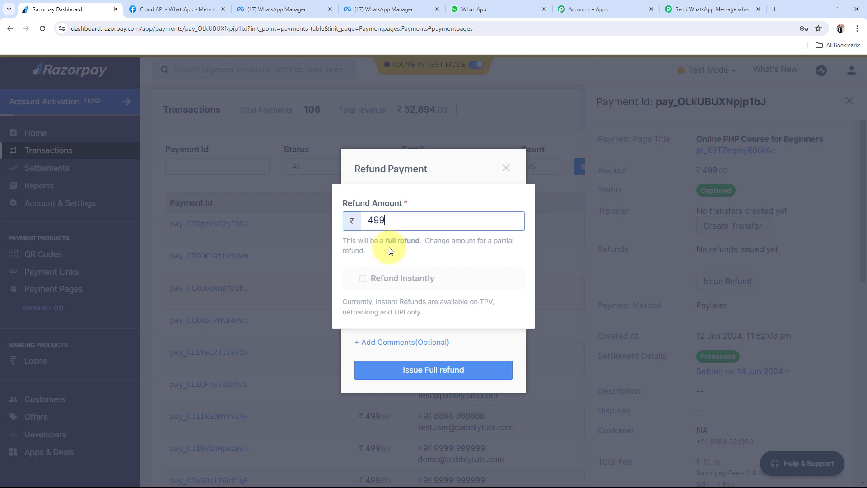
{"action": "key", "text": "Return"}
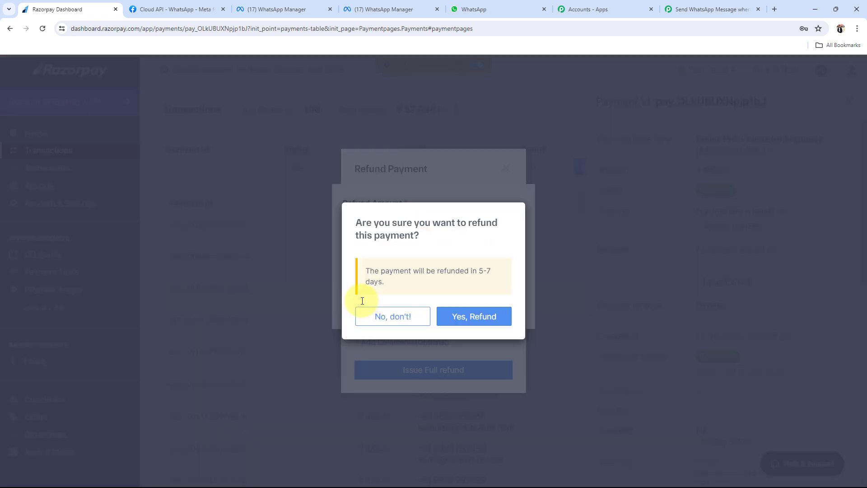
{"action": "left_click", "coordinate": [473, 312]}
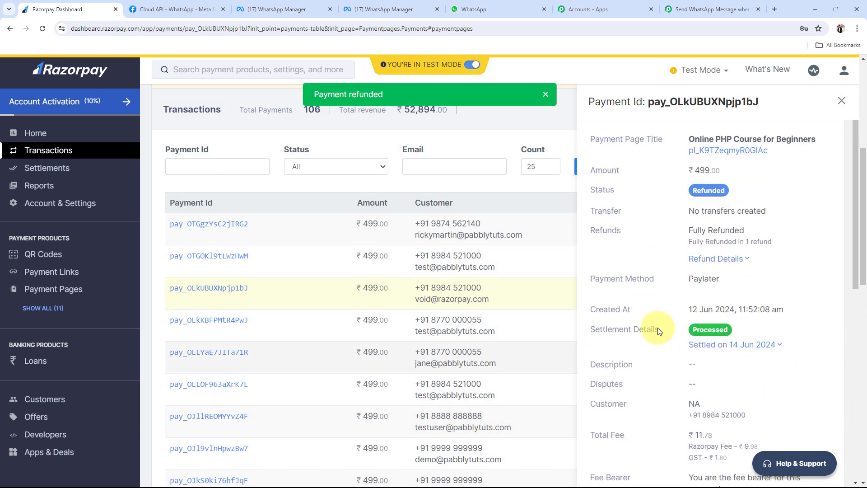
Check the Pabbly Connect trigger for a response, return to Razorpay and close the refunded payment's details
{"action": "left_click", "coordinate": [709, 9]}
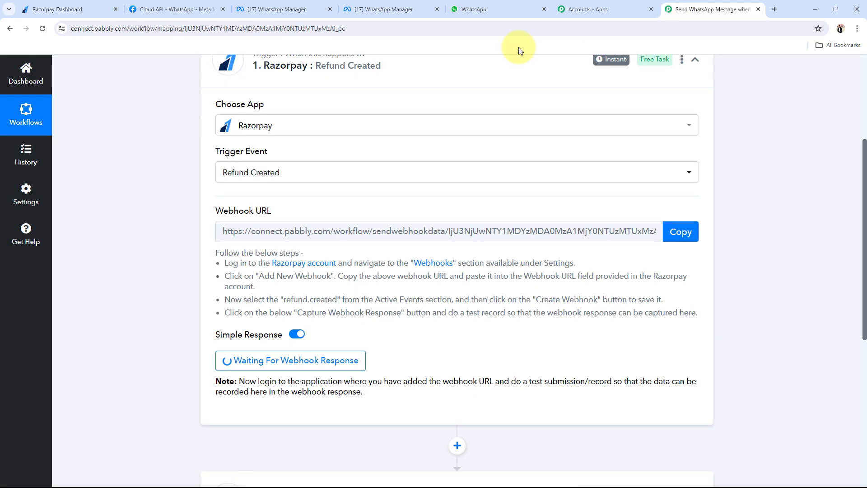
{"action": "left_click", "coordinate": [96, 3]}
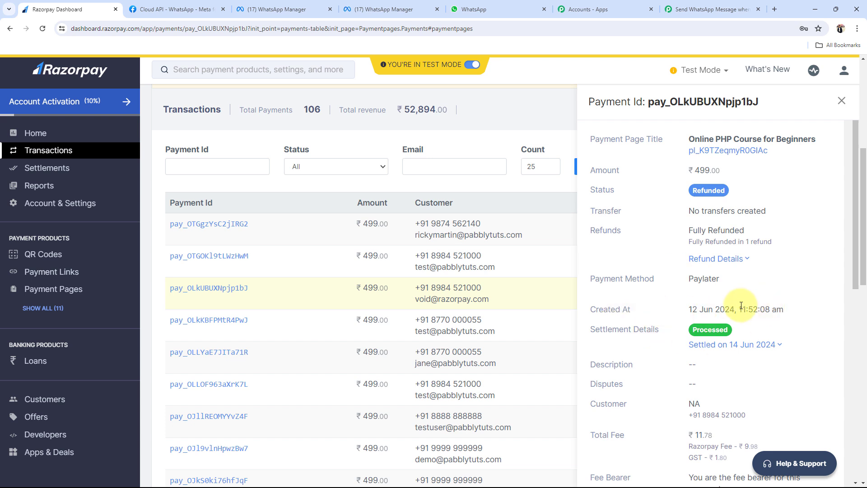
{"action": "left_click", "coordinate": [841, 100]}
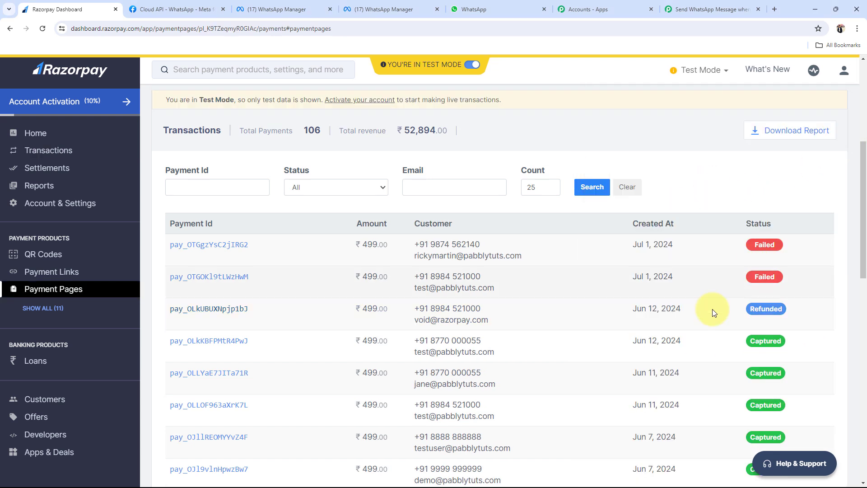
Switch to the Pabbly Connect workflow and examine the refund entity and currency in the Razorpay trigger's captured response
{"action": "left_click", "coordinate": [718, 5]}
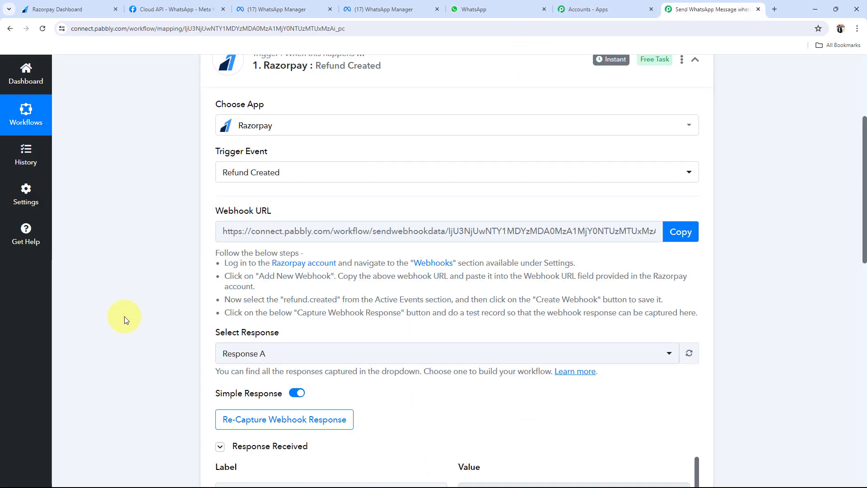
{"action": "scroll", "coordinate": [124, 316], "scroll_direction": "down", "scroll_amount": 4}
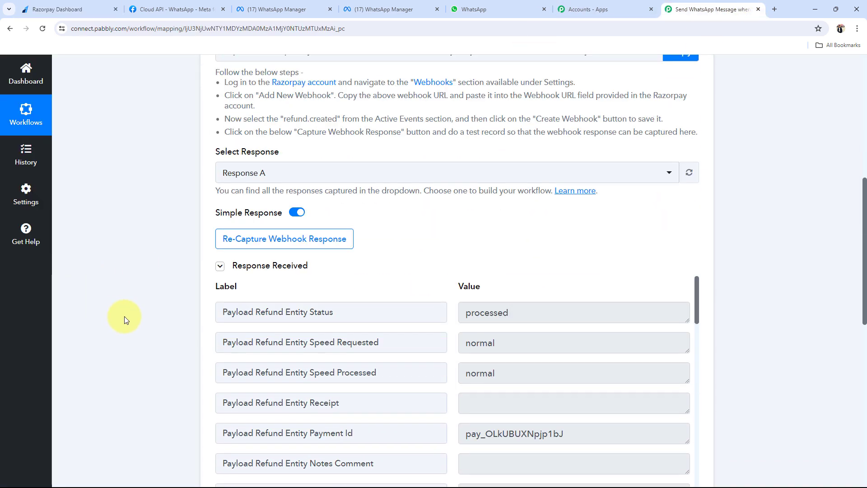
{"action": "scroll", "coordinate": [111, 273], "scroll_direction": "up", "scroll_amount": 3}
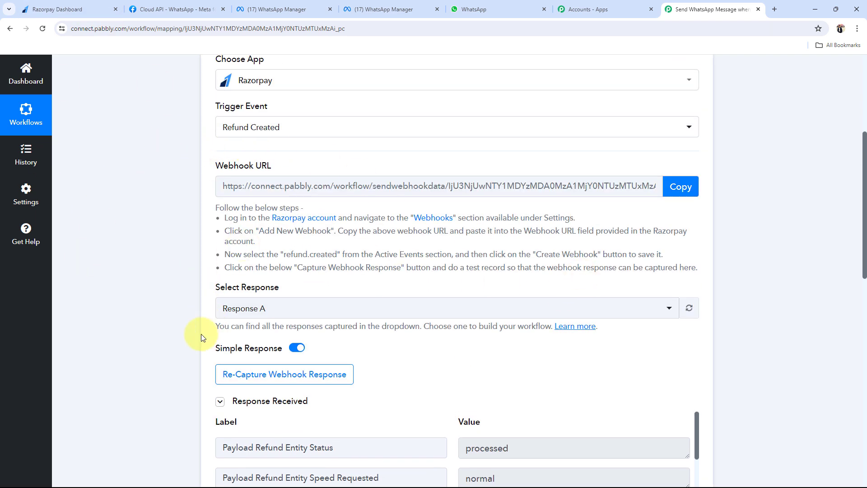
{"action": "scroll", "coordinate": [150, 345], "scroll_direction": "down", "scroll_amount": 6}
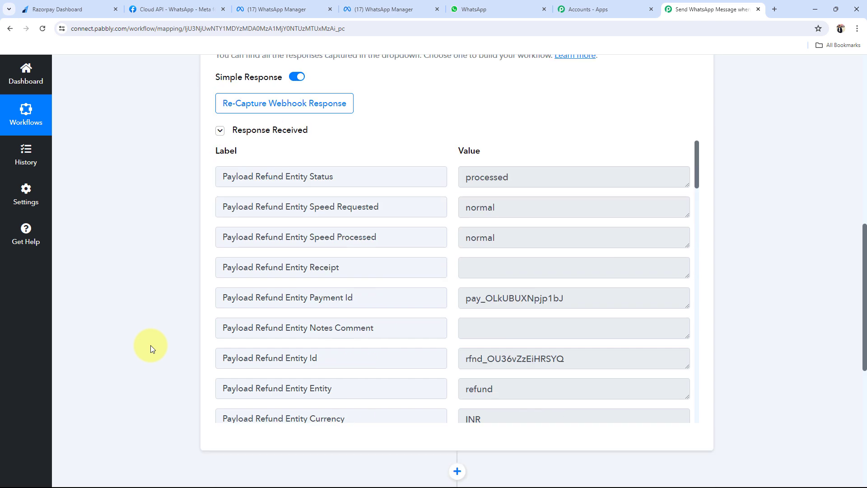
{"action": "left_click_drag", "start_coordinate": [216, 387], "coordinate": [477, 387]}
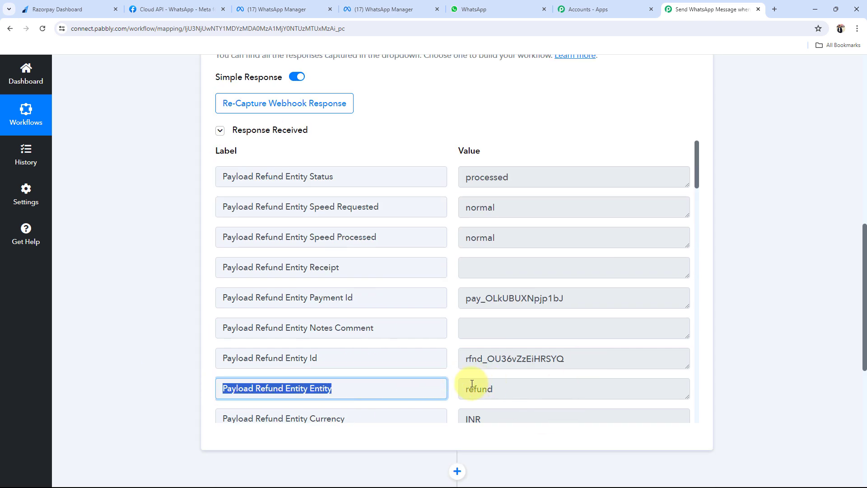
{"action": "scroll", "coordinate": [442, 366], "scroll_direction": "down", "scroll_amount": 2}
{"action": "double_click", "coordinate": [474, 328]}
{"action": "scroll", "coordinate": [499, 325], "scroll_direction": "down", "scroll_amount": 3}
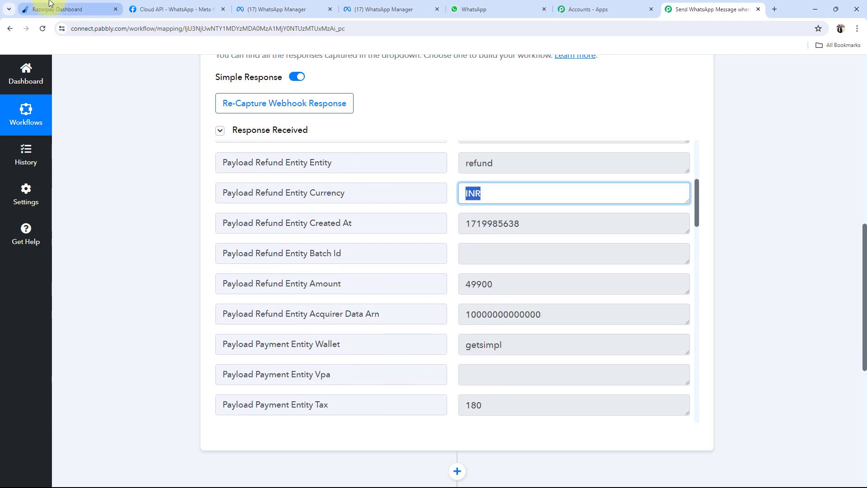
Compare the refunded payment's amount in the Razorpay dashboard with the Payload Refund Entity Amount in the Pabbly Connect response
{"action": "left_click", "coordinate": [27, 9]}
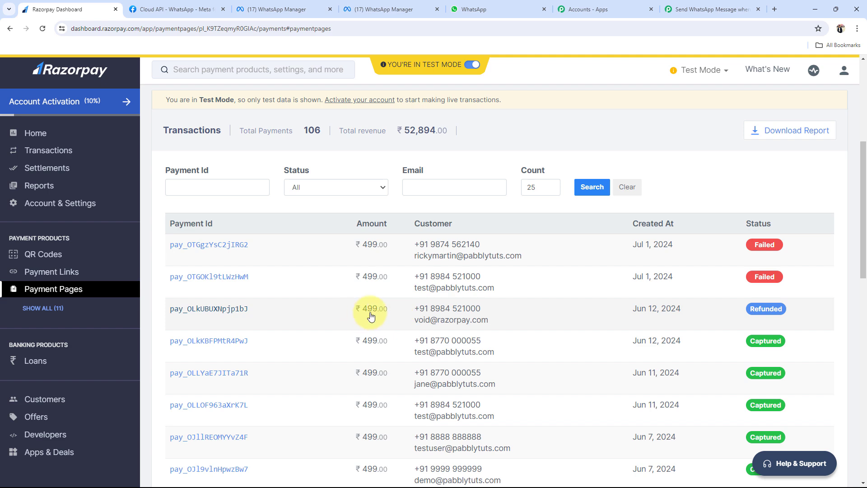
{"action": "mouse_move", "coordinate": [371, 316]}
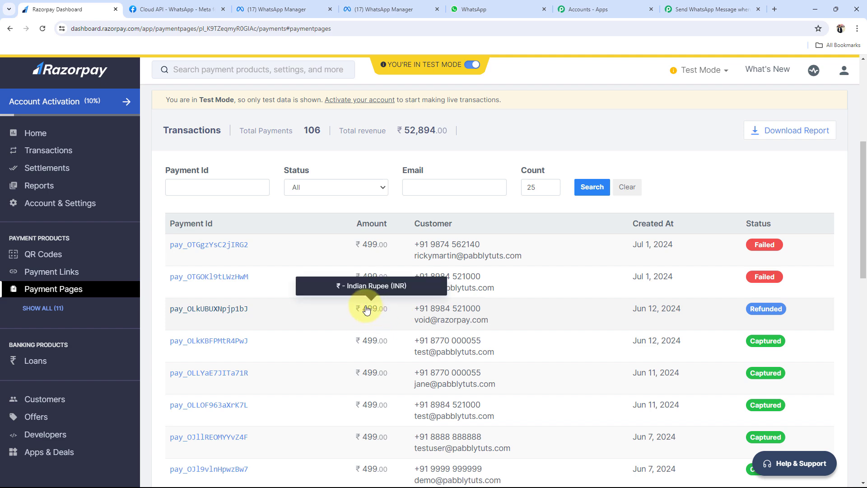
{"action": "left_click", "coordinate": [666, 8]}
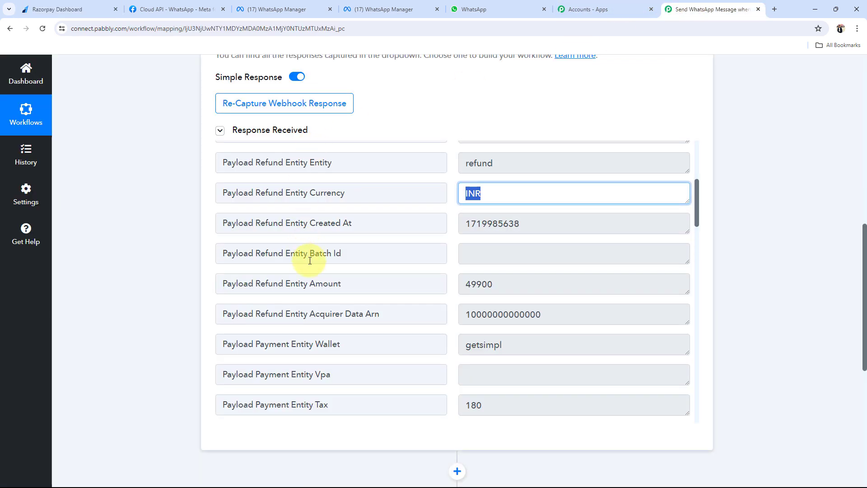
{"action": "left_click", "coordinate": [473, 285]}
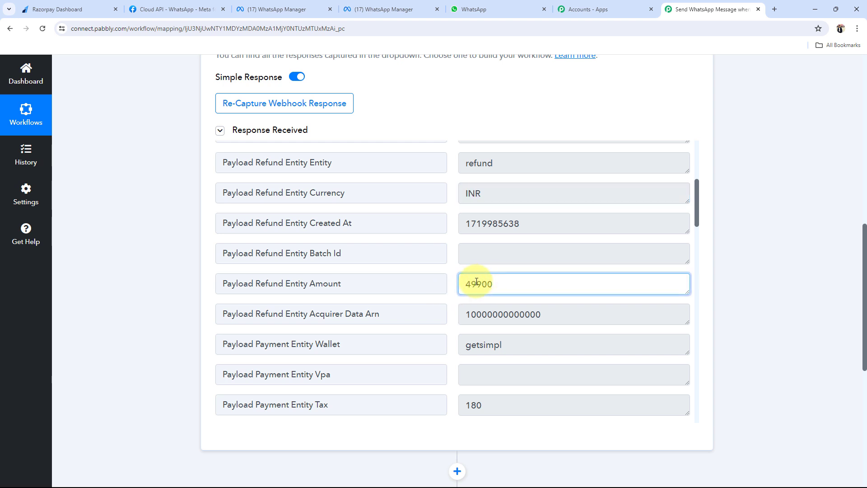
{"action": "left_click_drag", "start_coordinate": [474, 285], "coordinate": [530, 280]}
{"action": "left_click", "coordinate": [207, 262]}
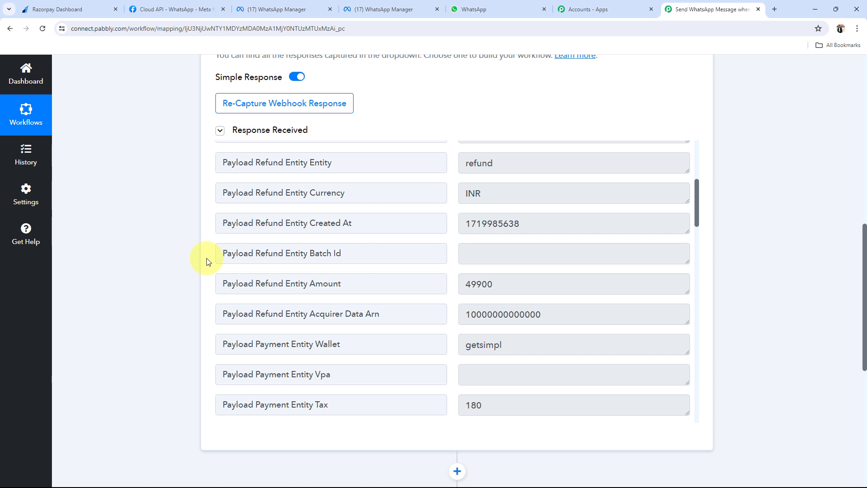
Examine the payment status and the customer's first name, email, course and mobile number in the captured response
{"action": "scroll", "coordinate": [482, 253], "scroll_direction": "down", "scroll_amount": 4}
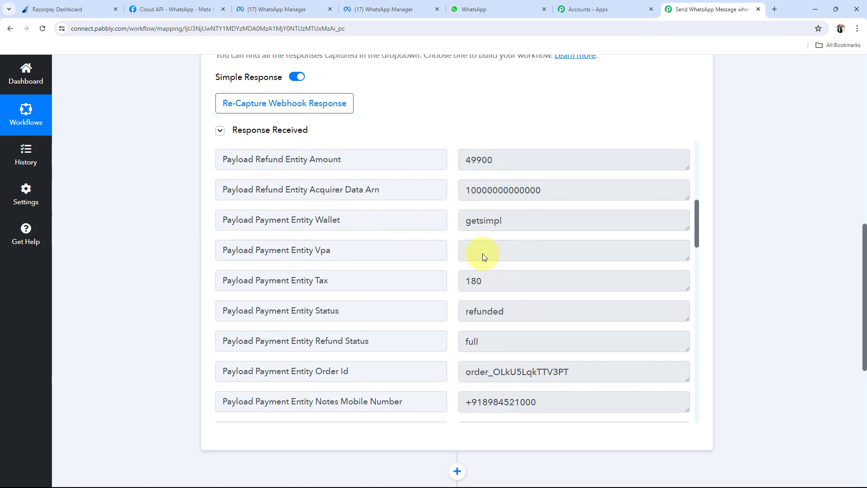
{"action": "scroll", "coordinate": [482, 256], "scroll_direction": "down", "scroll_amount": 1}
{"action": "left_click", "coordinate": [554, 215]}
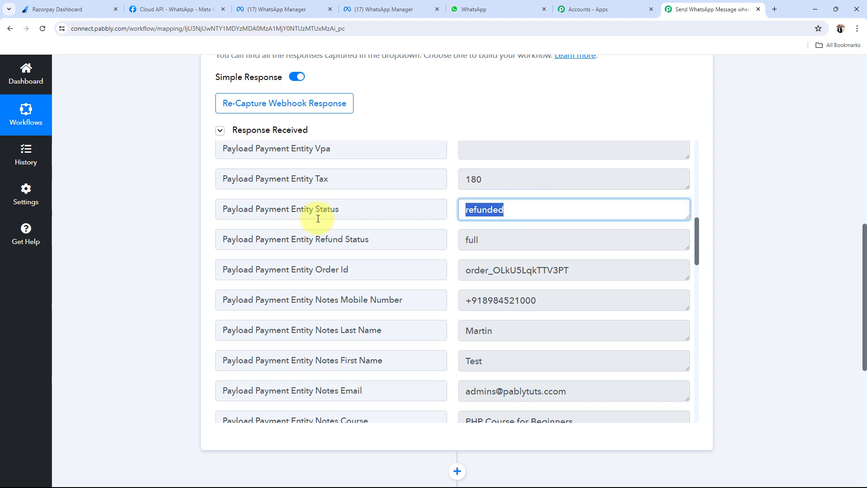
{"action": "scroll", "coordinate": [497, 316], "scroll_direction": "down", "scroll_amount": 2}
{"action": "left_click", "coordinate": [484, 278]}
{"action": "left_click_drag", "start_coordinate": [483, 278], "coordinate": [356, 273]}
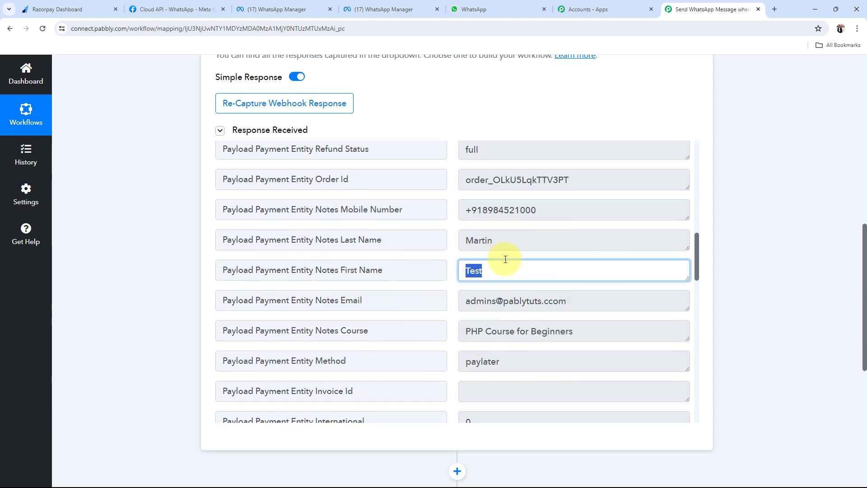
{"action": "left_click_drag", "start_coordinate": [615, 299], "coordinate": [321, 300]}
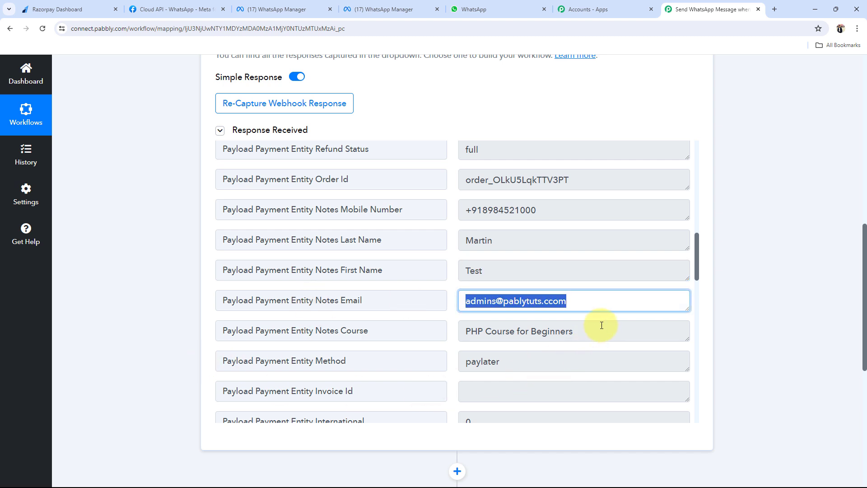
{"action": "left_click_drag", "start_coordinate": [602, 330], "coordinate": [443, 330]}
{"action": "left_click_drag", "start_coordinate": [565, 210], "coordinate": [464, 211]}
{"action": "scroll", "coordinate": [478, 300], "scroll_direction": "down", "scroll_amount": 10}
{"action": "scroll", "coordinate": [483, 291], "scroll_direction": "down", "scroll_amount": 7}
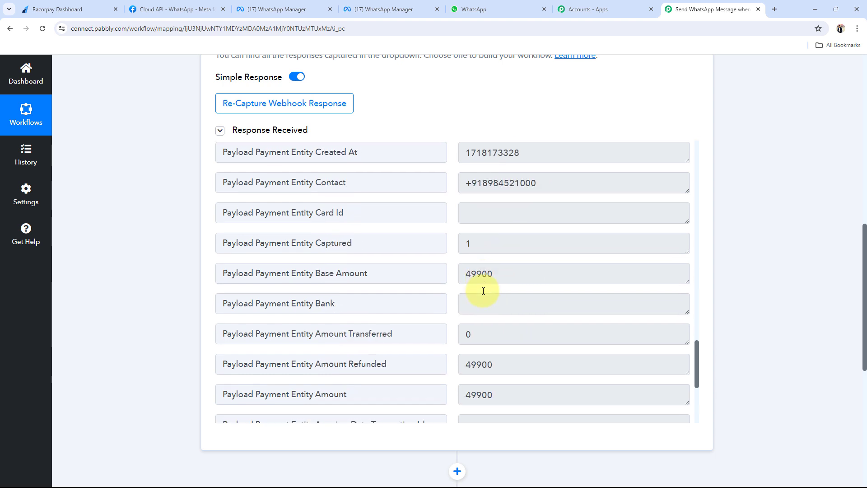
Review the payment contact and the remaining event fields at the end of the captured response
{"action": "scroll", "coordinate": [483, 291], "scroll_direction": "up", "scroll_amount": 8}
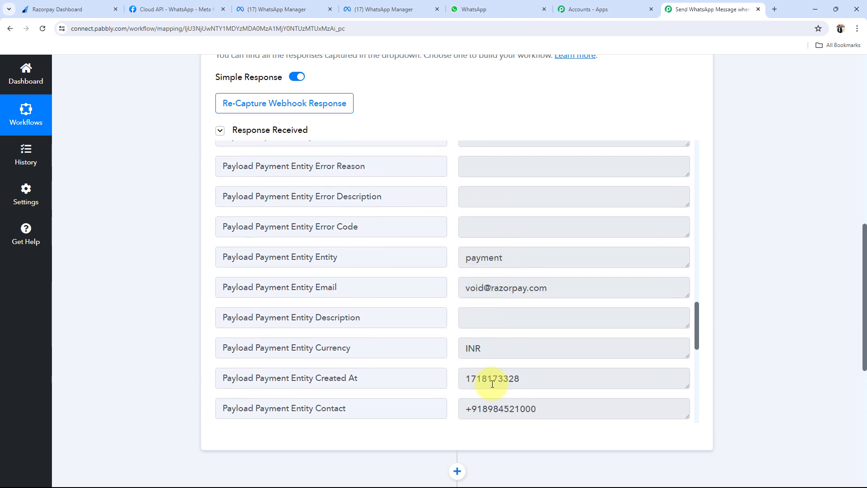
{"action": "left_click_drag", "start_coordinate": [539, 409], "coordinate": [443, 404]}
{"action": "scroll", "coordinate": [477, 338], "scroll_direction": "down", "scroll_amount": 6}
{"action": "scroll", "coordinate": [477, 337], "scroll_direction": "down", "scroll_amount": 3}
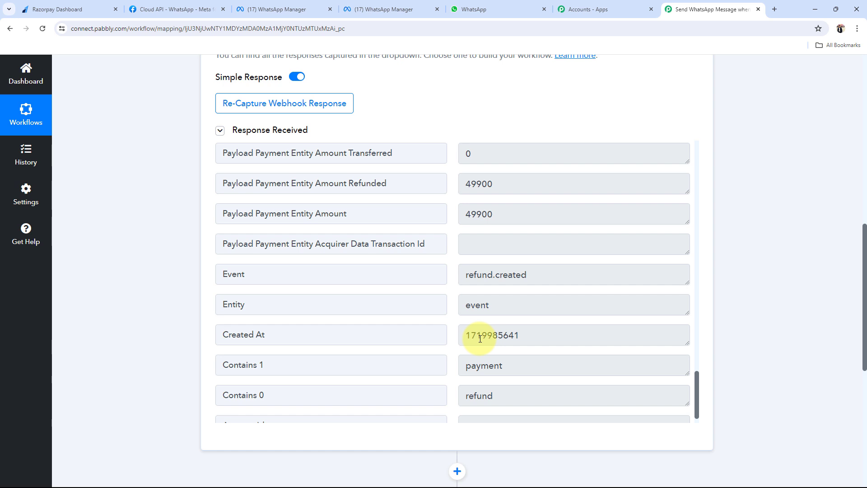
{"action": "scroll", "coordinate": [481, 339], "scroll_direction": "down", "scroll_amount": 1}
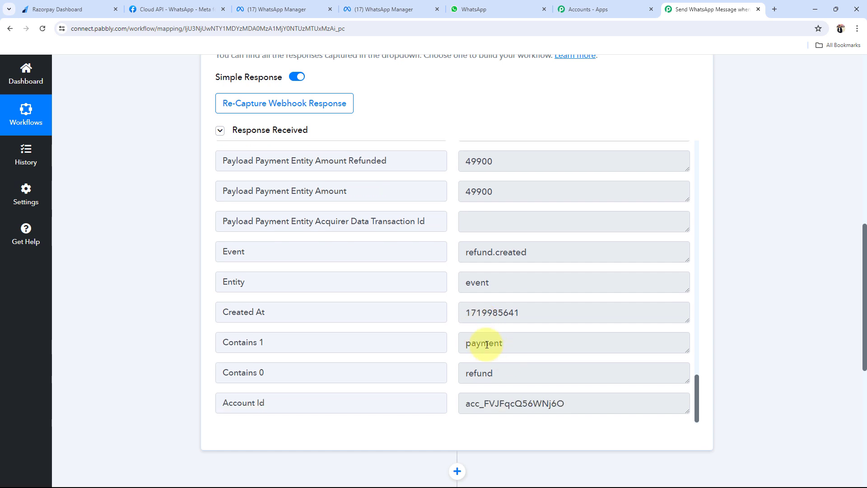
{"action": "scroll", "coordinate": [483, 345], "scroll_direction": "up", "scroll_amount": 12}
{"action": "scroll", "coordinate": [487, 344], "scroll_direction": "up", "scroll_amount": 10}
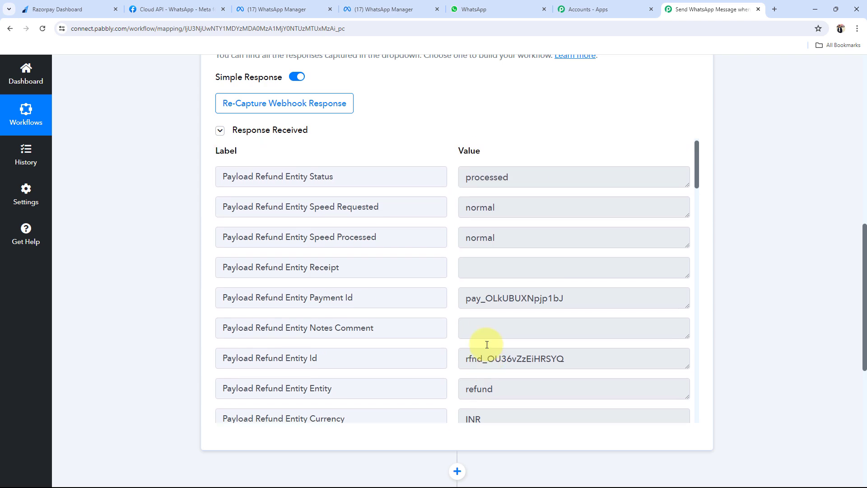
{"action": "scroll", "coordinate": [102, 371], "scroll_direction": "up", "scroll_amount": 10}
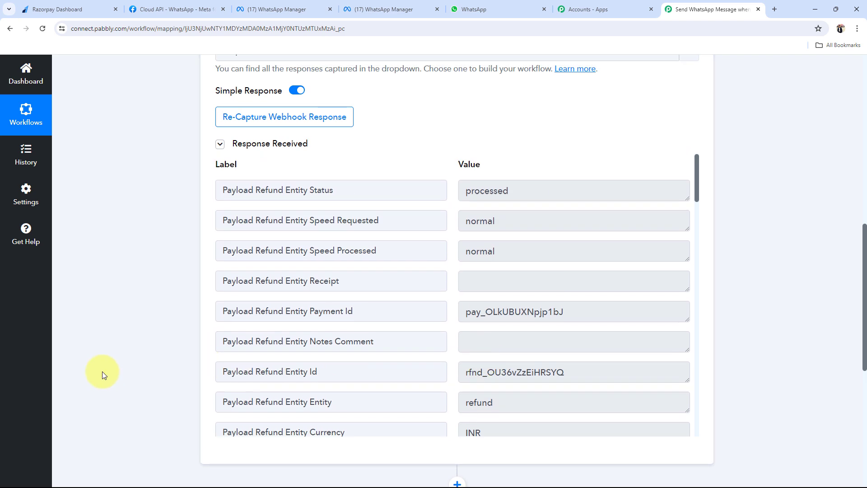
Collapse the Razorpay trigger and insert a connected Number Formatter (Pabbly) action with the Perform Math Operation event before the WhatsApp action
{"action": "left_click", "coordinate": [445, 261]}
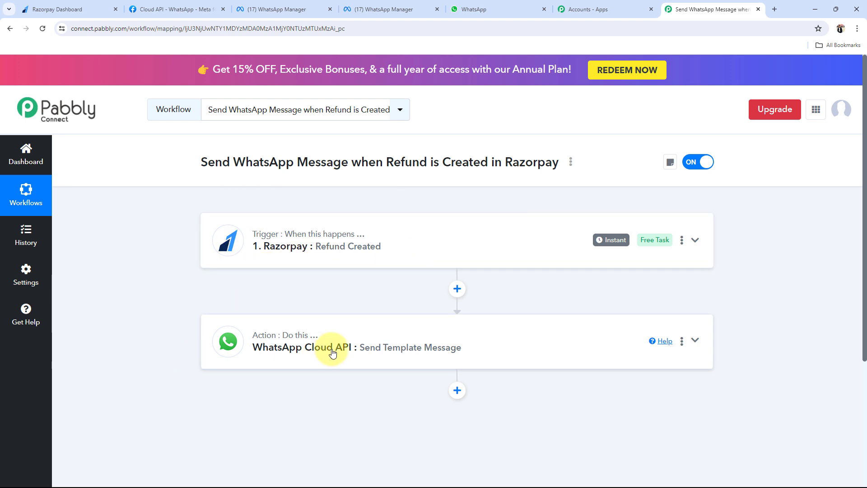
{"action": "mouse_move", "coordinate": [307, 336]}
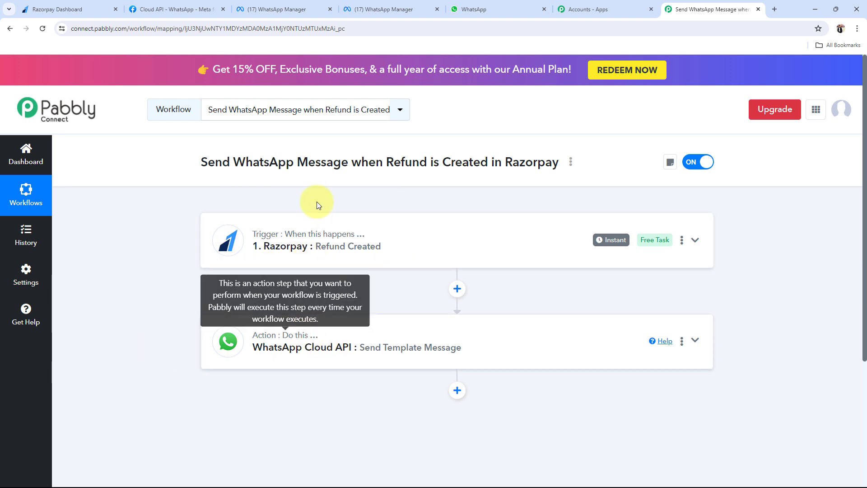
{"action": "left_click", "coordinate": [456, 289]}
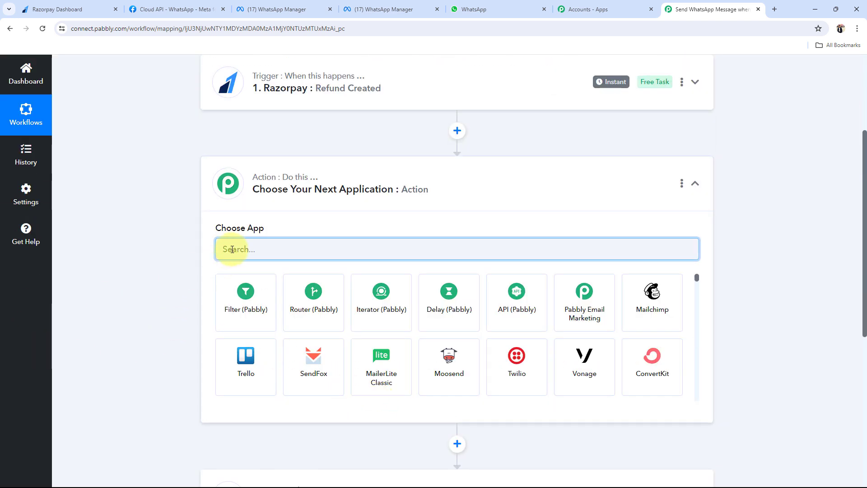
{"action": "type", "text": "Number"}
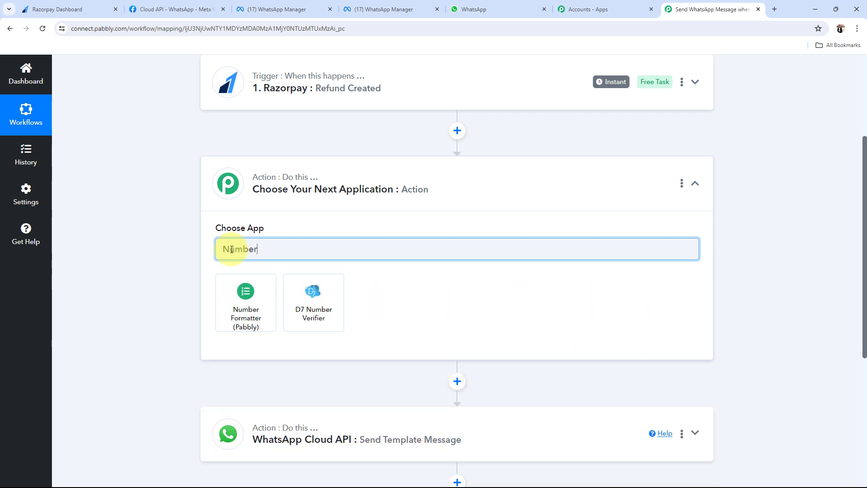
{"action": "left_click", "coordinate": [247, 298]}
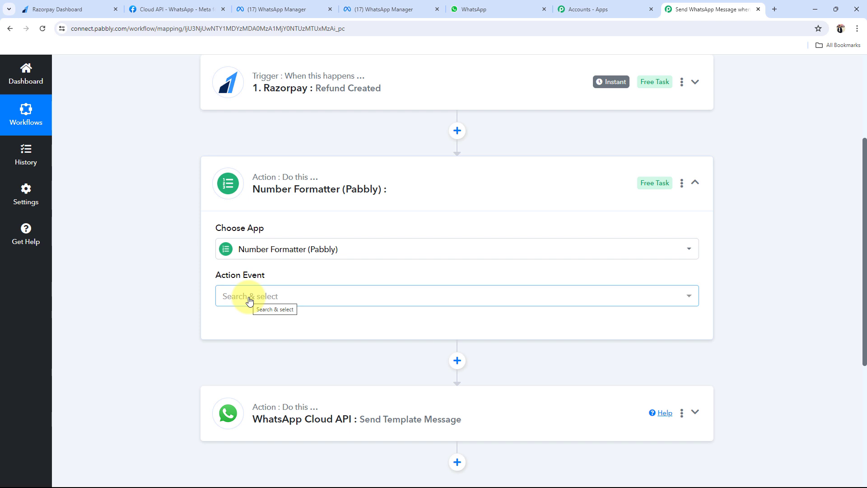
{"action": "left_click", "coordinate": [249, 301]}
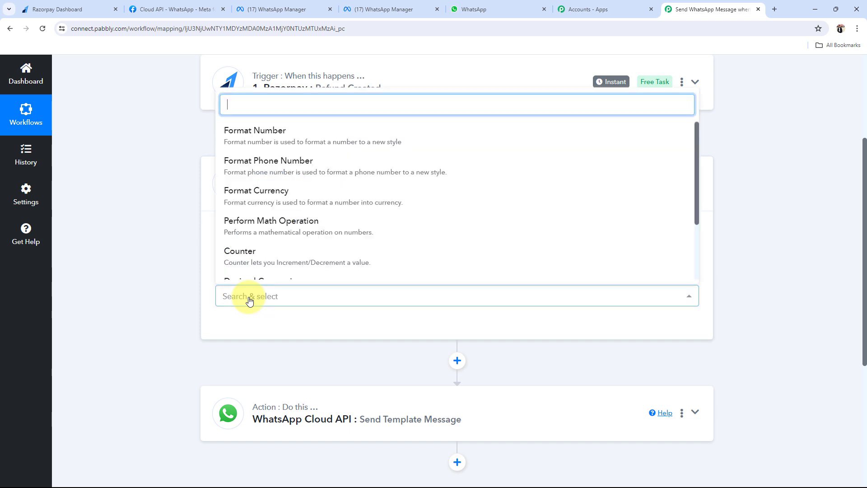
{"action": "left_click", "coordinate": [264, 222]}
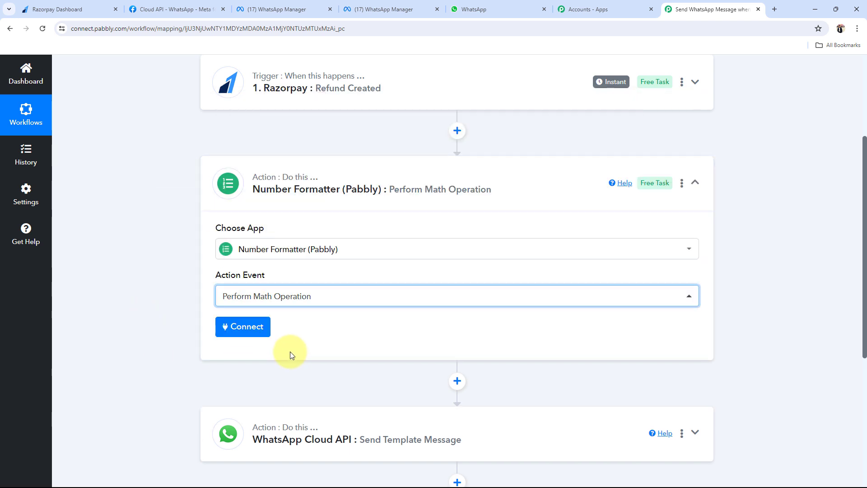
{"action": "left_click", "coordinate": [261, 337]}
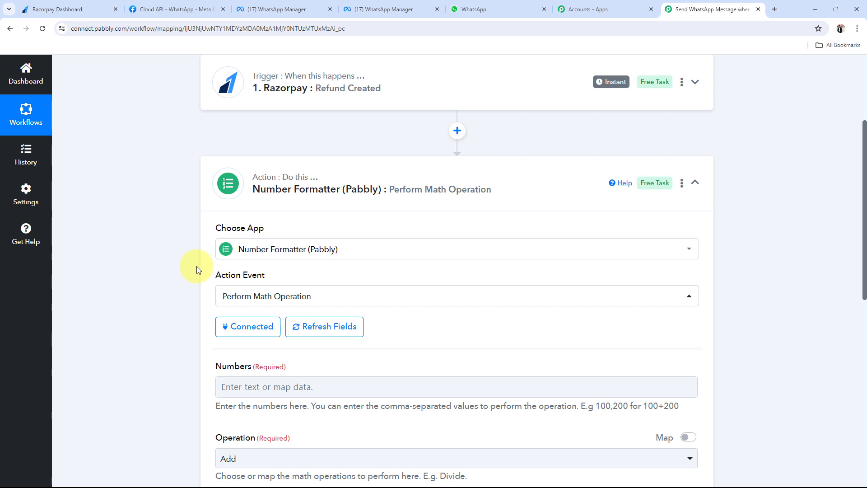
Review the Numbers and Operation fields of the Number Formatter action
{"action": "scroll", "coordinate": [196, 266], "scroll_direction": "down", "scroll_amount": 3}
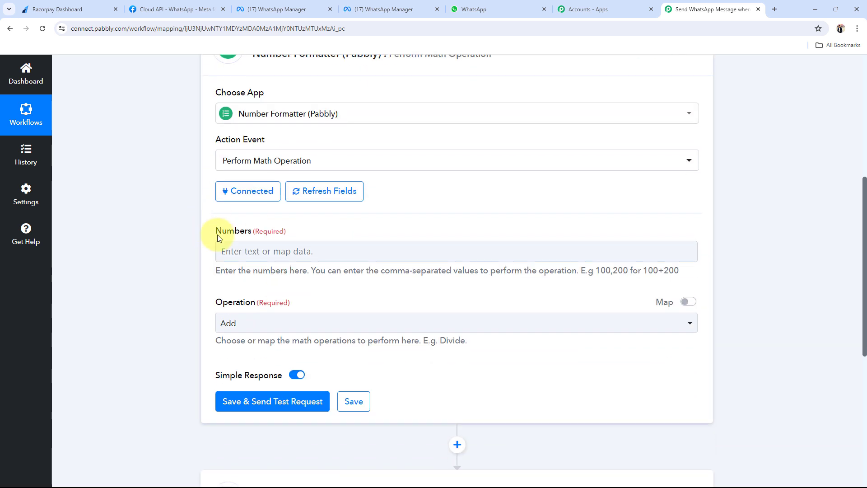
{"action": "left_click_drag", "start_coordinate": [216, 231], "coordinate": [253, 244]}
{"action": "left_click", "coordinate": [145, 227]}
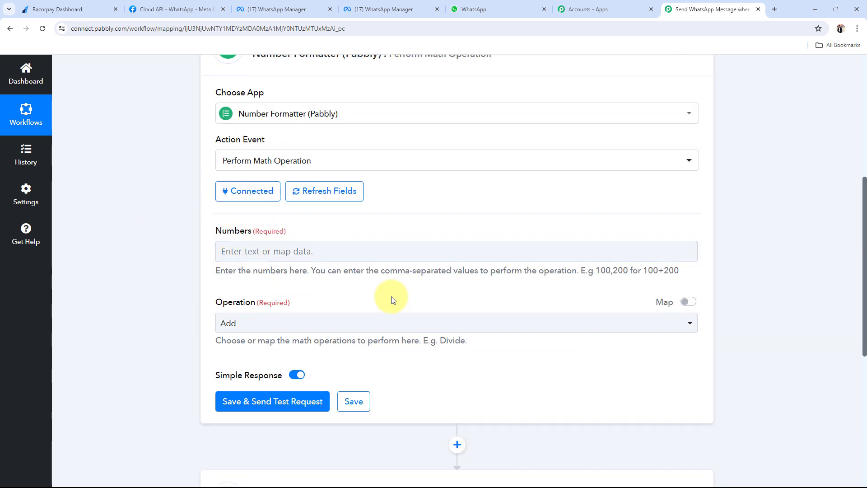
{"action": "scroll", "coordinate": [146, 251], "scroll_direction": "down", "scroll_amount": 2}
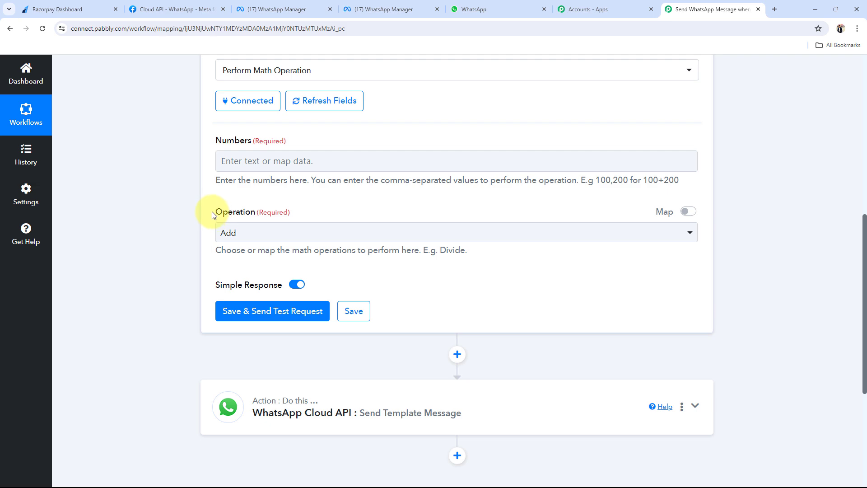
{"action": "scroll", "coordinate": [213, 214], "scroll_direction": "up", "scroll_amount": 3}
{"action": "scroll", "coordinate": [212, 215], "scroll_direction": "up", "scroll_amount": 5}
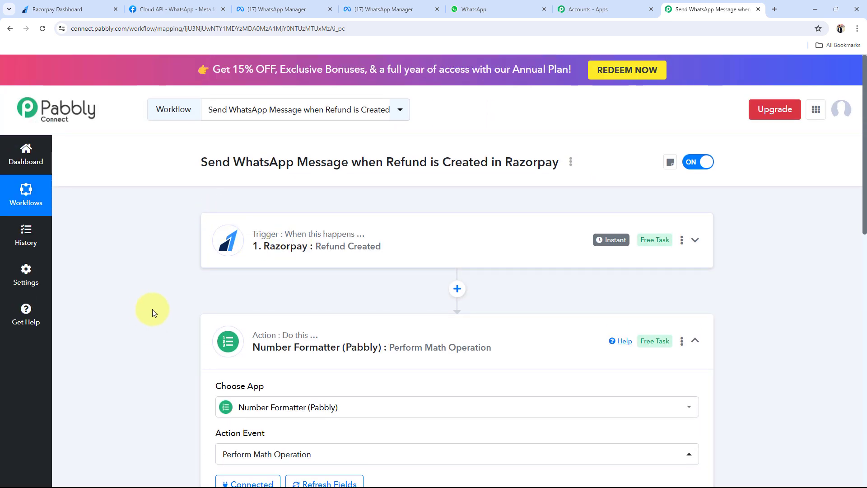
Map the Payload Refund Entity Amount from the Razorpay trigger into Numbers, followed by a comma and 100
{"action": "scroll", "coordinate": [149, 310], "scroll_direction": "down", "scroll_amount": 5}
{"action": "scroll", "coordinate": [146, 310], "scroll_direction": "down", "scroll_amount": 3}
{"action": "left_click", "coordinate": [226, 183]}
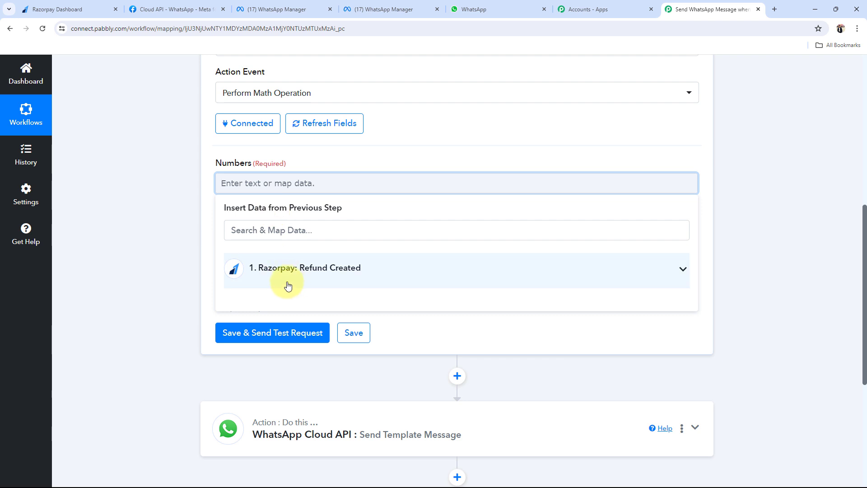
{"action": "left_click", "coordinate": [683, 275]}
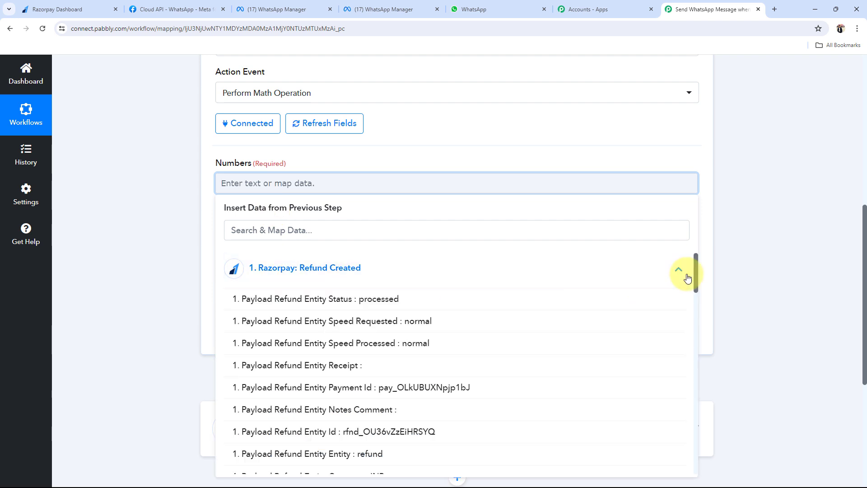
{"action": "left_click", "coordinate": [266, 228]}
{"action": "type", "text": "499"}
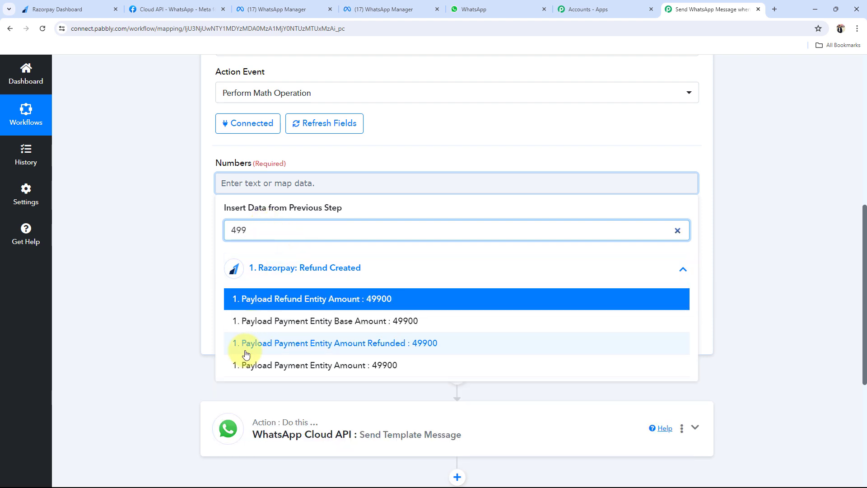
{"action": "left_click", "coordinate": [336, 303]}
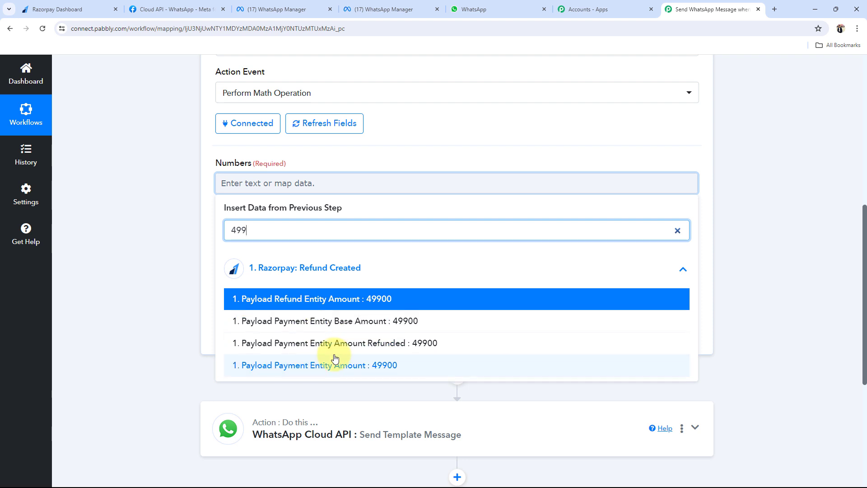
{"action": "left_click", "coordinate": [285, 299]}
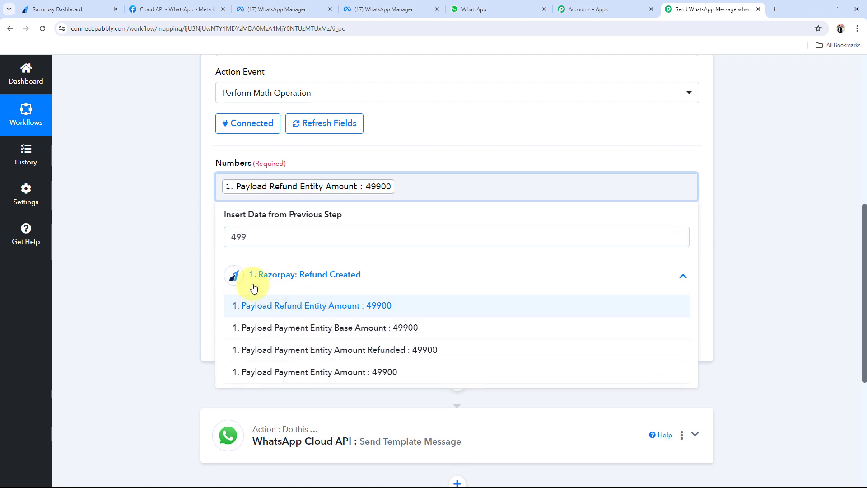
{"action": "left_click", "coordinate": [122, 228]}
{"action": "left_click", "coordinate": [408, 181]}
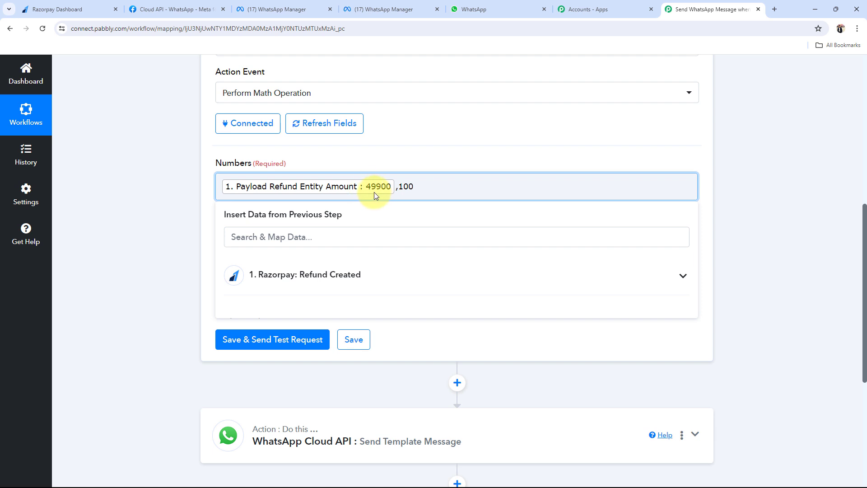
{"action": "left_click", "coordinate": [169, 234]}
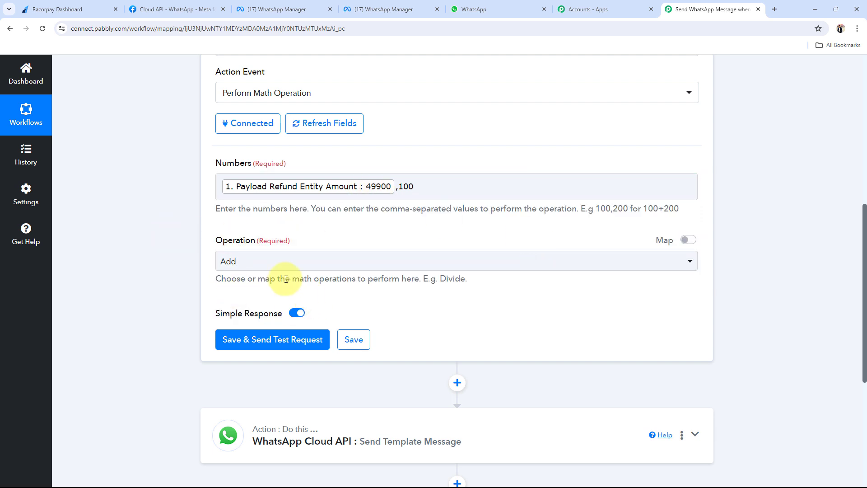
Set the math operation to Divide, then save the Number Formatter action and send a test request
{"action": "left_click", "coordinate": [225, 266]}
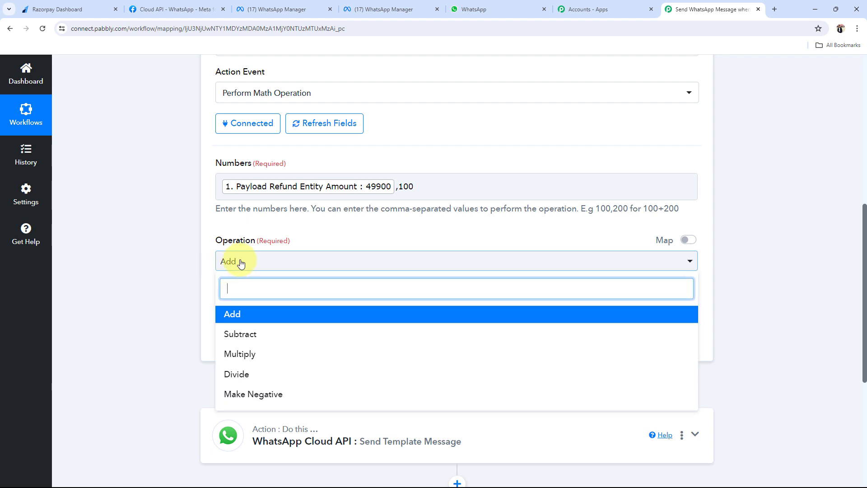
{"action": "left_click", "coordinate": [248, 375]}
{"action": "left_click", "coordinate": [234, 340]}
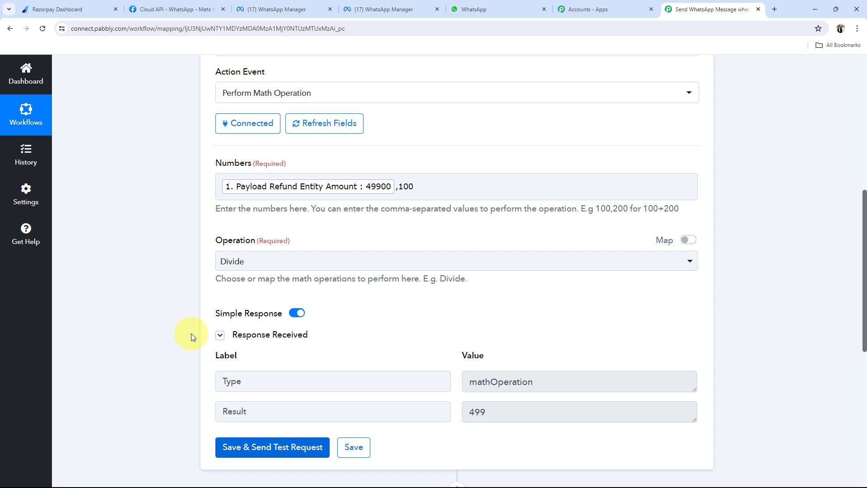
Compare the Result value in the received response with the mapped refund amount and the divisor in Numbers
{"action": "scroll", "coordinate": [191, 333], "scroll_direction": "down", "scroll_amount": 3}
{"action": "left_click", "coordinate": [526, 274]}
{"action": "double_click", "coordinate": [527, 275]}
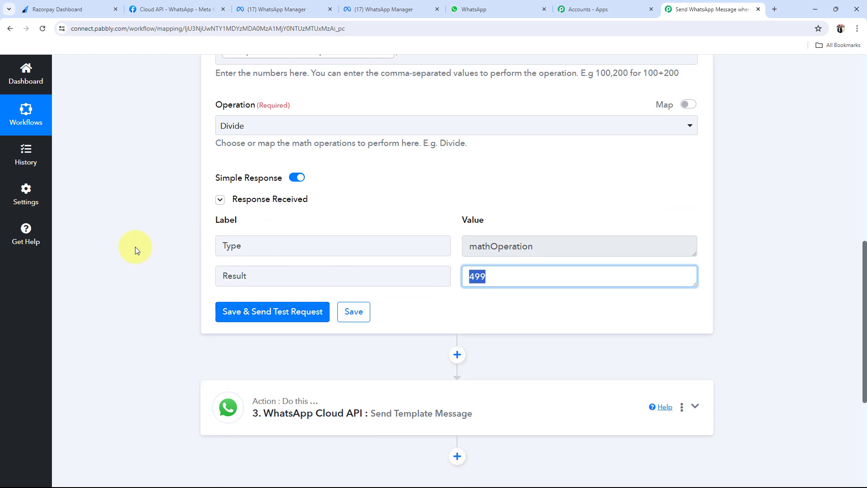
{"action": "left_click", "coordinate": [134, 245]}
{"action": "scroll", "coordinate": [134, 246], "scroll_direction": "up", "scroll_amount": 6}
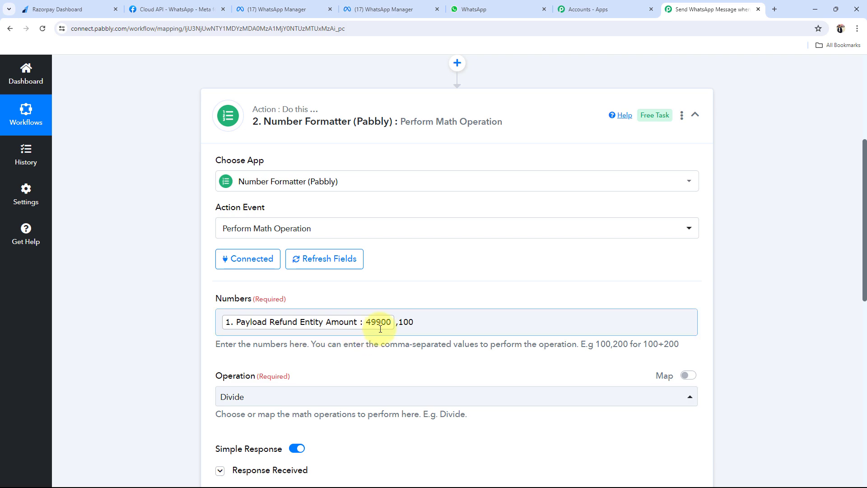
{"action": "scroll", "coordinate": [161, 365], "scroll_direction": "down", "scroll_amount": 5}
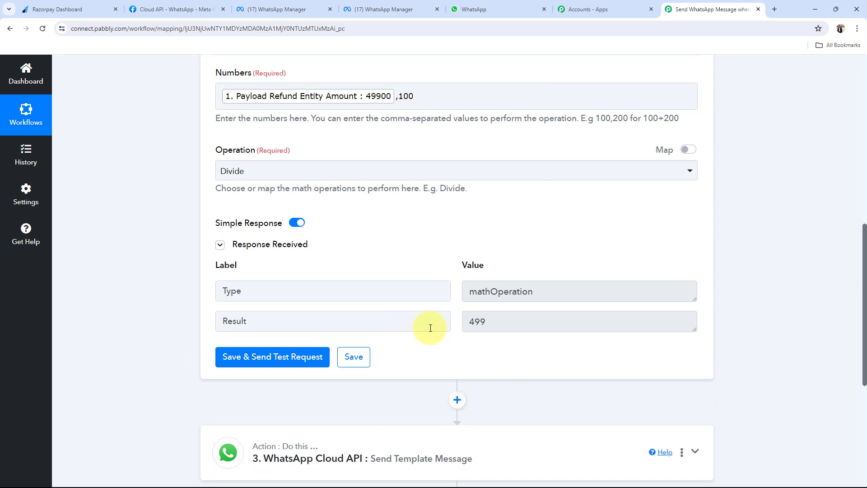
{"action": "double_click", "coordinate": [477, 322]}
{"action": "left_click", "coordinate": [141, 347]}
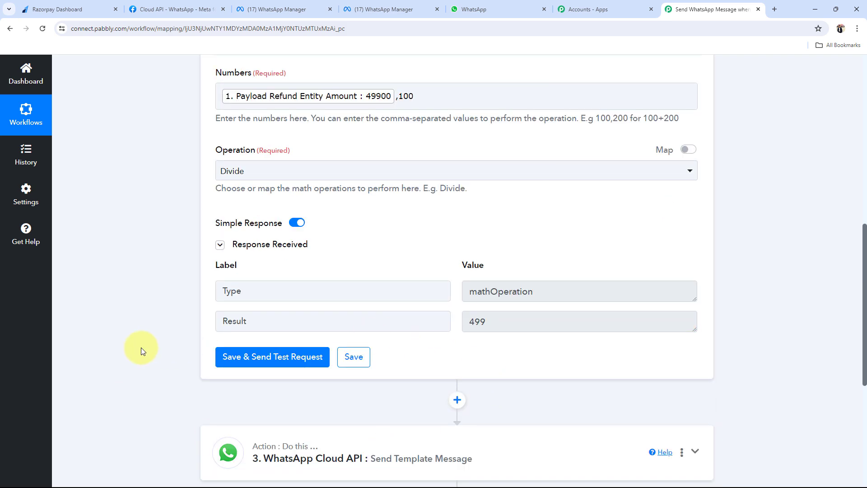
{"action": "scroll", "coordinate": [141, 347], "scroll_direction": "up", "scroll_amount": 4}
{"action": "left_click", "coordinate": [399, 278]}
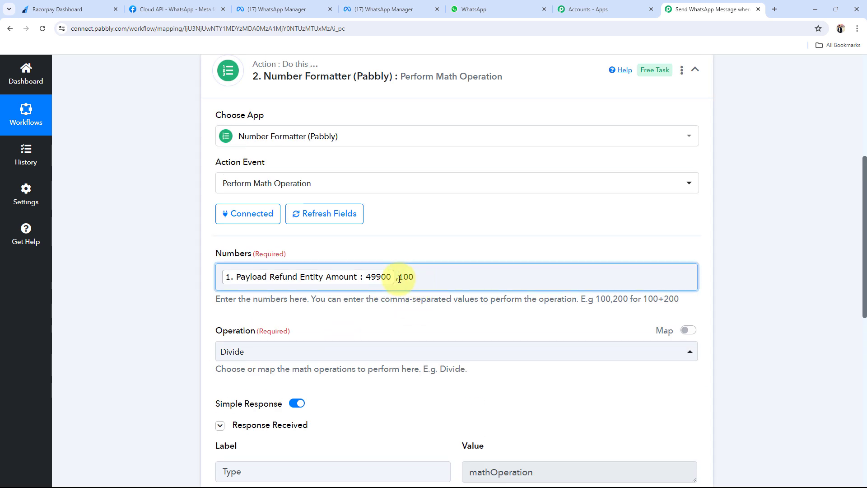
{"action": "double_click", "coordinate": [405, 277]}
{"action": "left_click", "coordinate": [130, 428]}
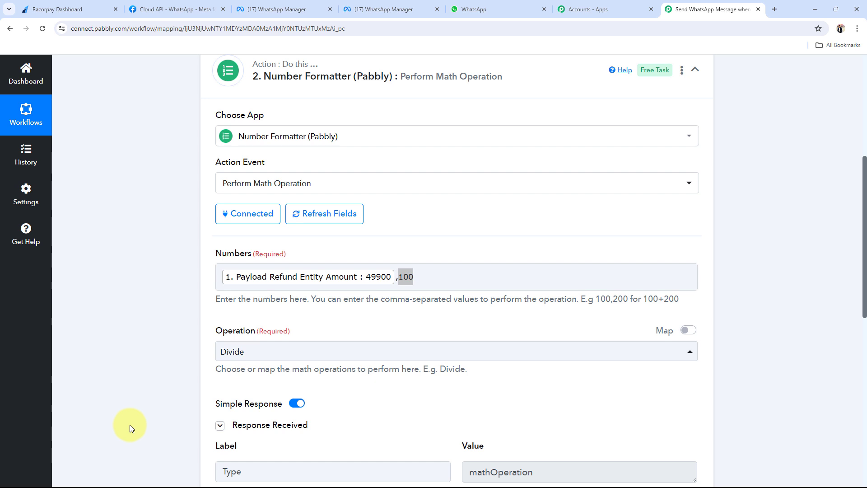
Collapse the Number Formatter action and open the connection settings of the WhatsApp Cloud API action
{"action": "left_click", "coordinate": [386, 80]}
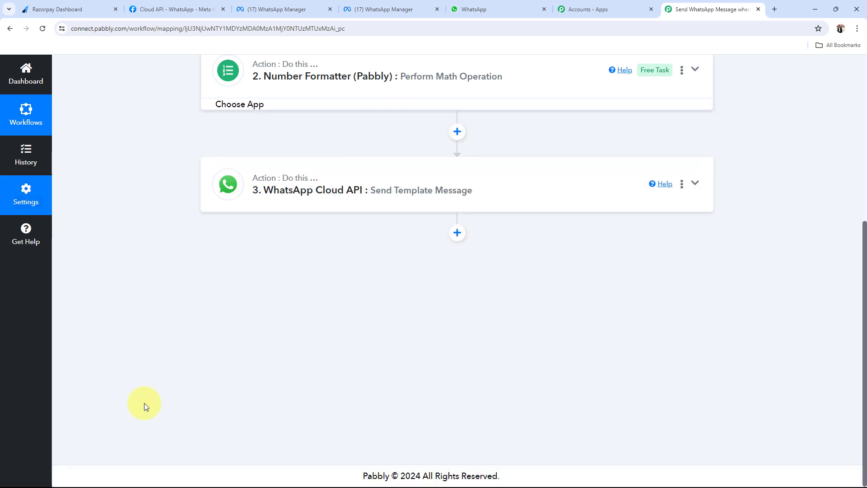
{"action": "left_click", "coordinate": [283, 201]}
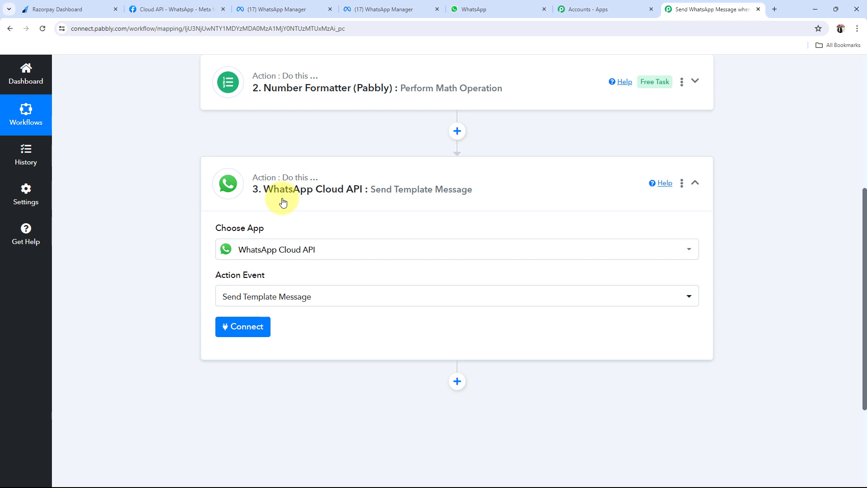
{"action": "left_click", "coordinate": [242, 326]}
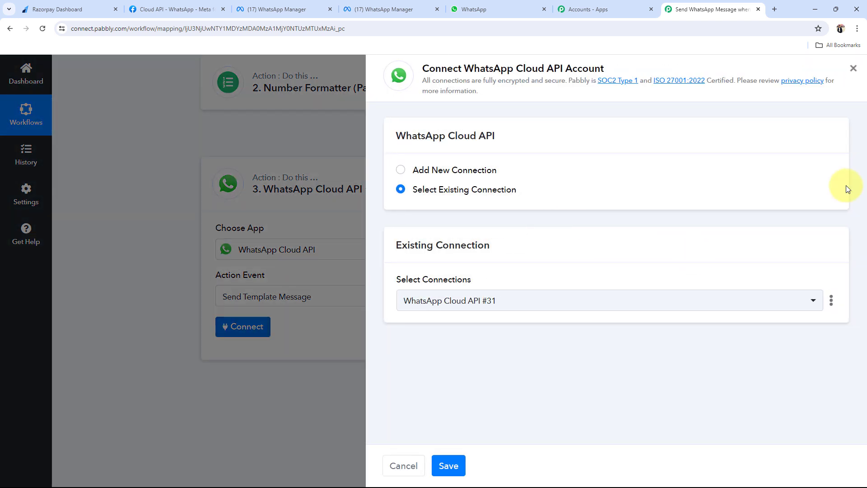
Choose to add a new WhatsApp Cloud API connection and review the credentials it requires
{"action": "left_click_drag", "start_coordinate": [474, 69], "coordinate": [584, 80]}
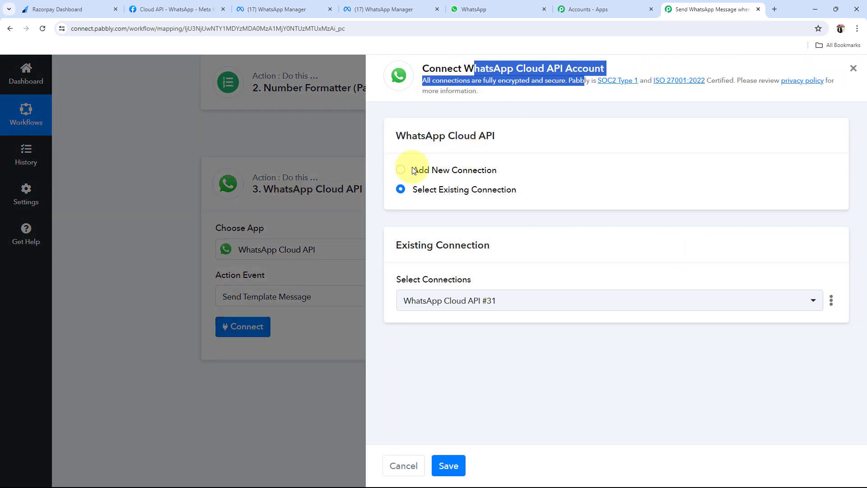
{"action": "left_click", "coordinate": [399, 171]}
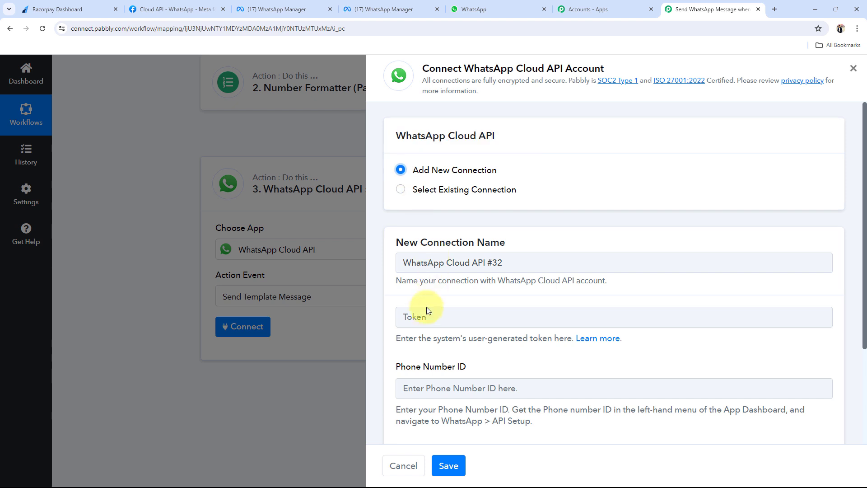
{"action": "scroll", "coordinate": [423, 307], "scroll_direction": "down", "scroll_amount": 3}
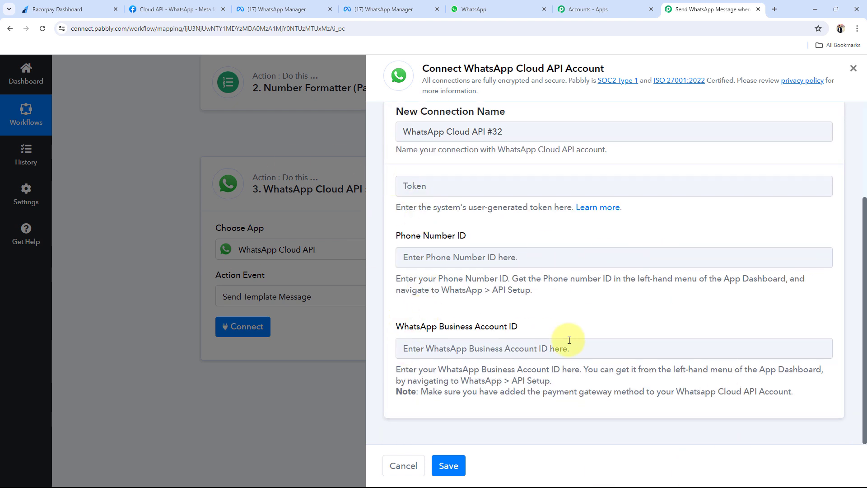
{"action": "scroll", "coordinate": [568, 340], "scroll_direction": "up", "scroll_amount": 1}
{"action": "scroll", "coordinate": [569, 339], "scroll_direction": "down", "scroll_amount": 1}
Compare the credentials on the Meta for Developers API Setup page with the fields of the new Pabbly Connect connection
{"action": "left_click", "coordinate": [176, 9]}
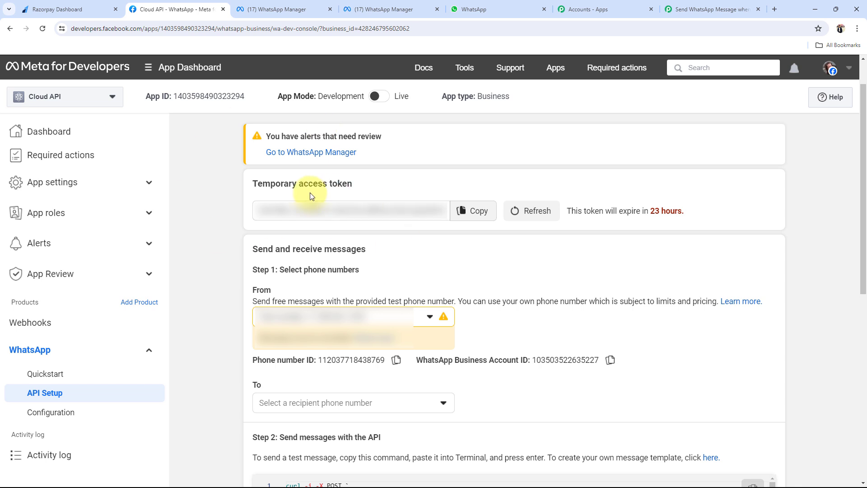
{"action": "left_click", "coordinate": [482, 211]}
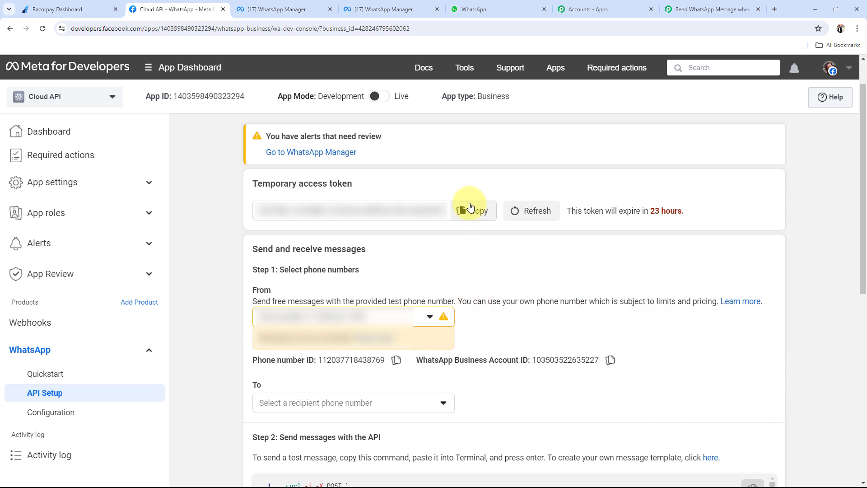
{"action": "left_click", "coordinate": [711, 9]}
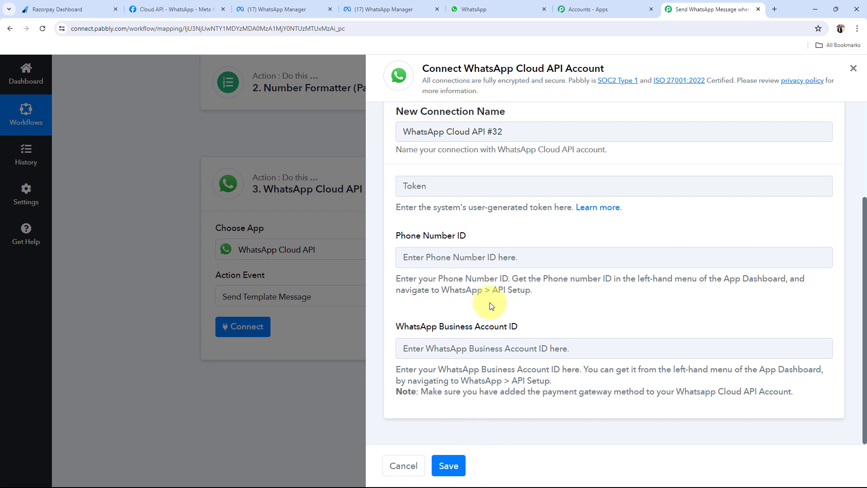
{"action": "scroll", "coordinate": [493, 298], "scroll_direction": "up", "scroll_amount": 3}
{"action": "left_click_drag", "start_coordinate": [475, 69], "coordinate": [588, 69]}
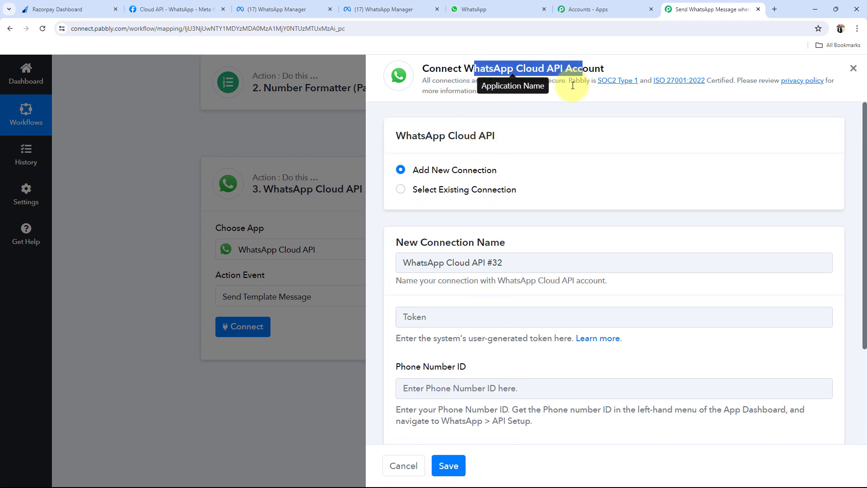
{"action": "scroll", "coordinate": [431, 336], "scroll_direction": "down", "scroll_amount": 3}
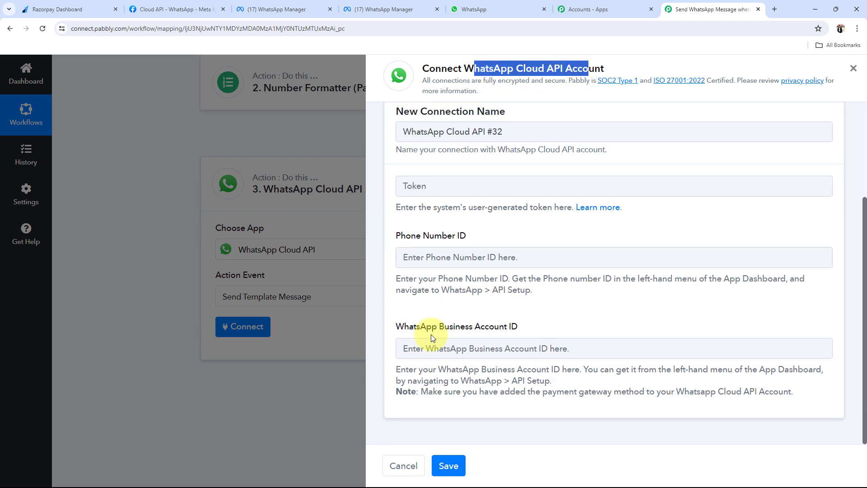
{"action": "scroll", "coordinate": [430, 335], "scroll_direction": "up", "scroll_amount": 3}
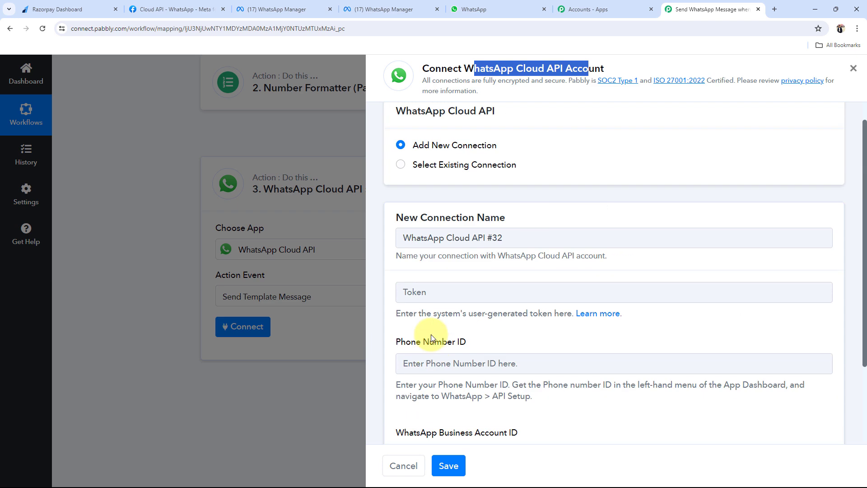
Connect the WhatsApp action through the existing connection WhatsApp Cloud API #31 and check its Template Name field
{"action": "left_click", "coordinate": [401, 193]}
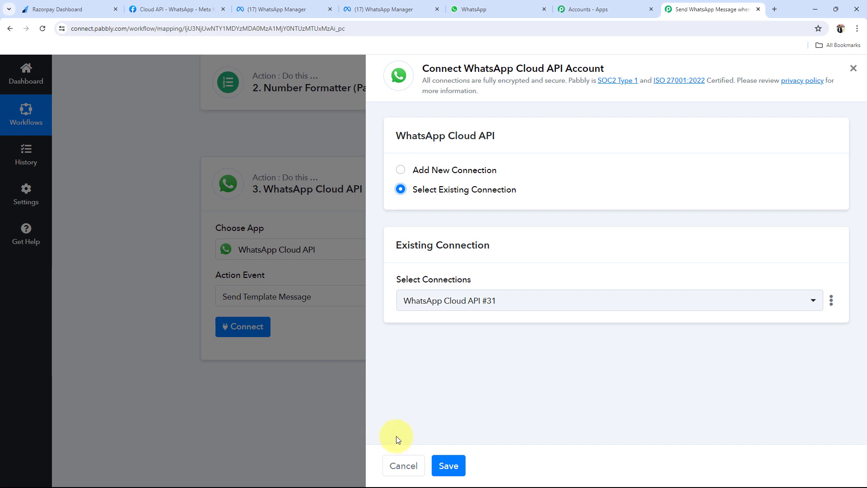
{"action": "left_click", "coordinate": [444, 466]}
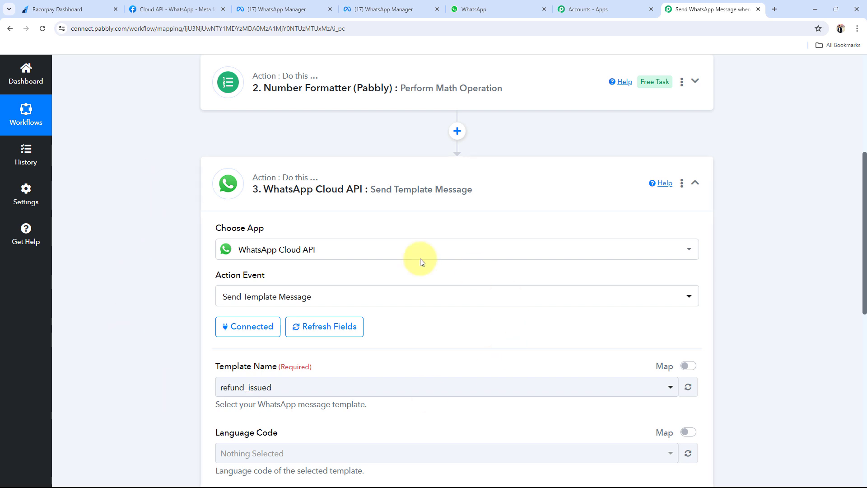
{"action": "left_click_drag", "start_coordinate": [220, 367], "coordinate": [303, 367]}
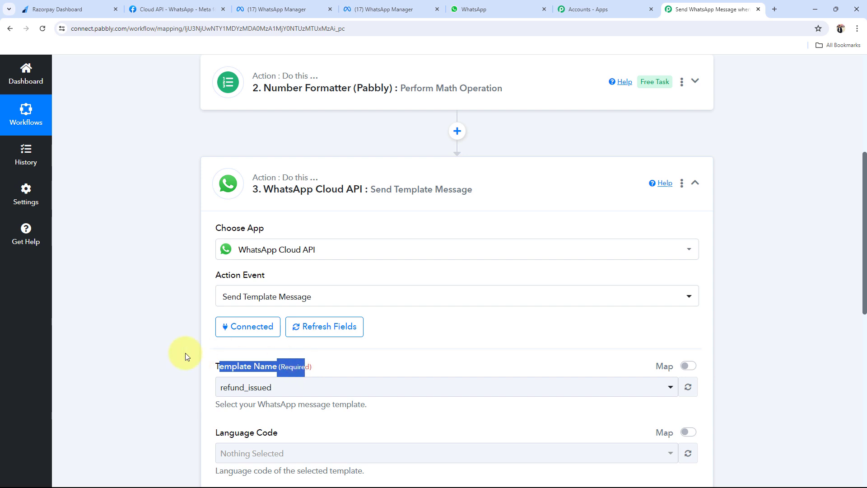
{"action": "left_click", "coordinate": [106, 352]}
{"action": "scroll", "coordinate": [105, 350], "scroll_direction": "down", "scroll_amount": 1}
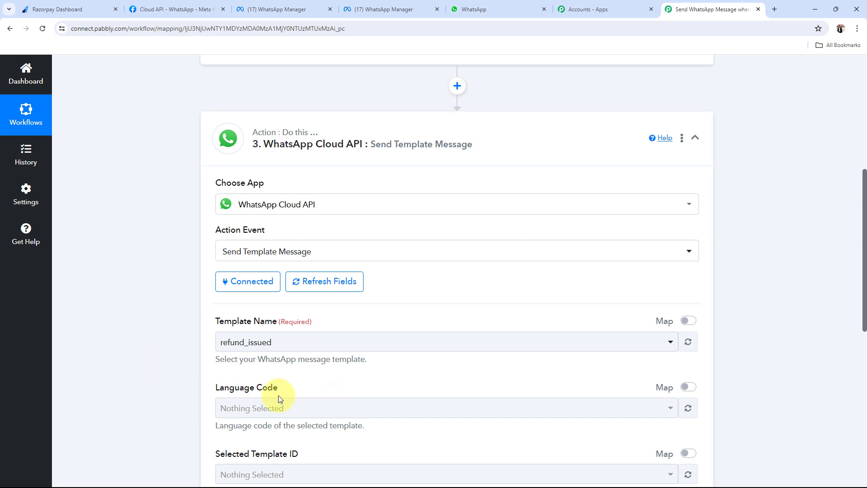
Review the refund_issued template in WhatsApp Manager, including its message preview and body variables
{"action": "left_click", "coordinate": [192, 8]}
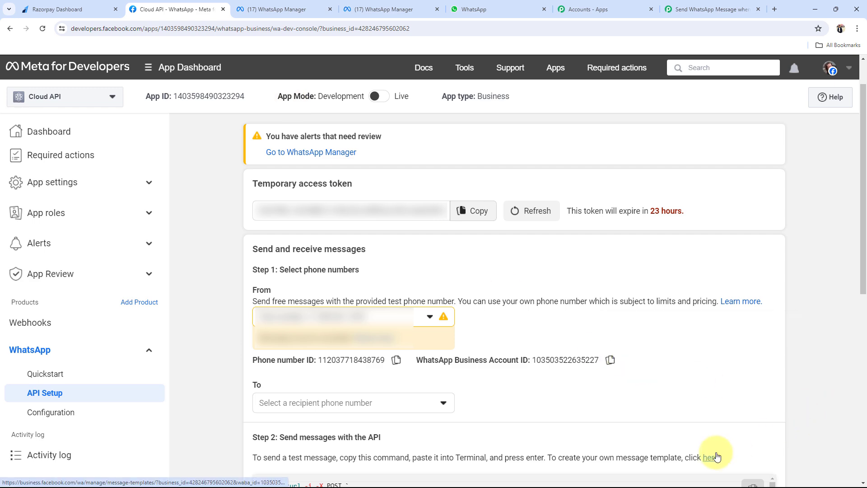
{"action": "left_click", "coordinate": [278, 9]}
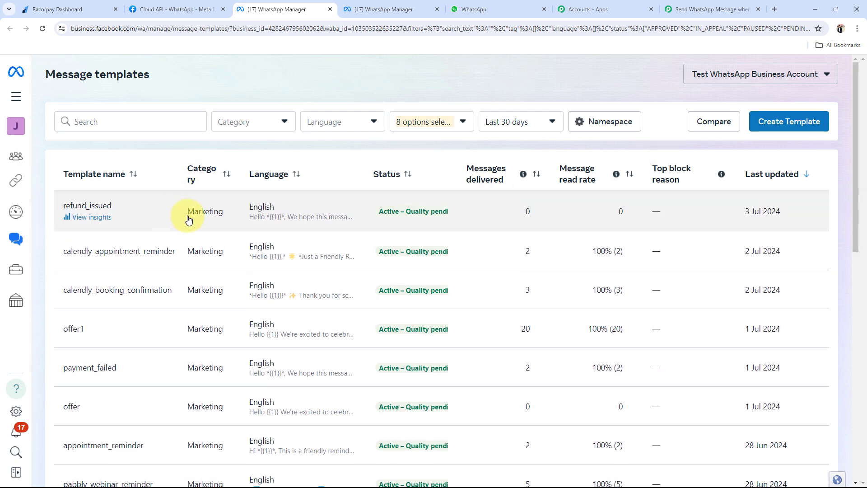
{"action": "left_click", "coordinate": [382, 9]}
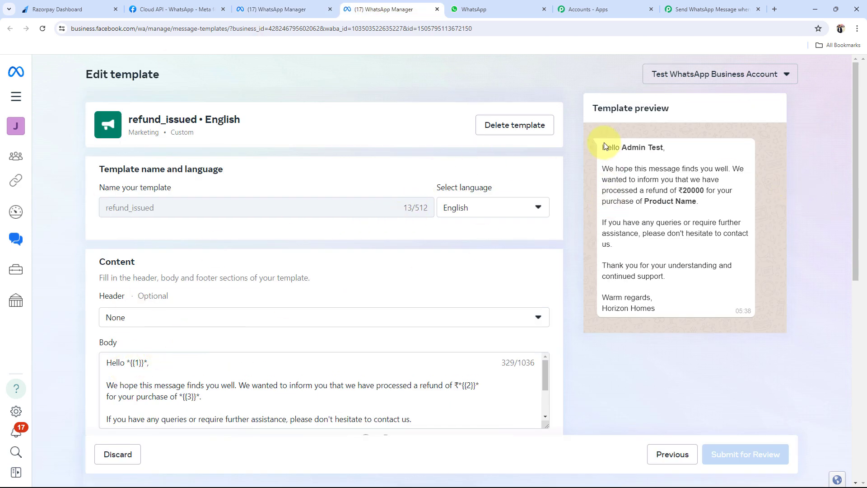
{"action": "left_click_drag", "start_coordinate": [604, 146], "coordinate": [632, 396]}
{"action": "left_click", "coordinate": [635, 392]}
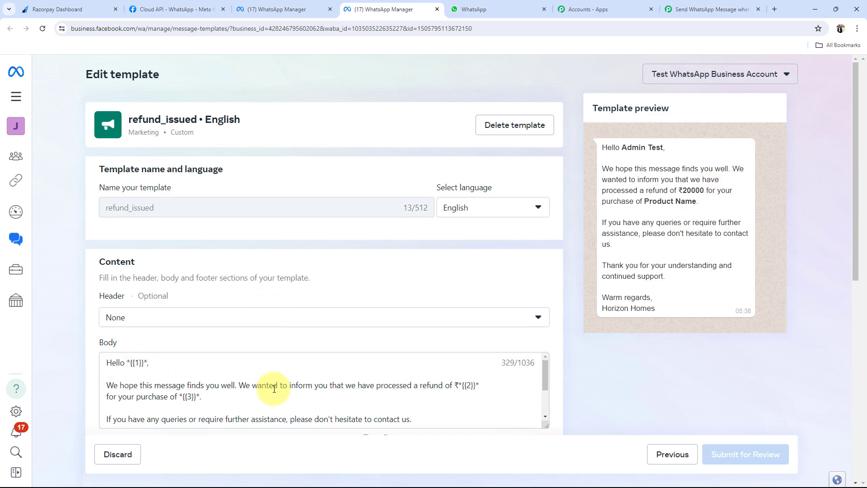
{"action": "scroll", "coordinate": [277, 387], "scroll_direction": "down", "scroll_amount": 2}
{"action": "scroll", "coordinate": [277, 387], "scroll_direction": "up", "scroll_amount": 2}
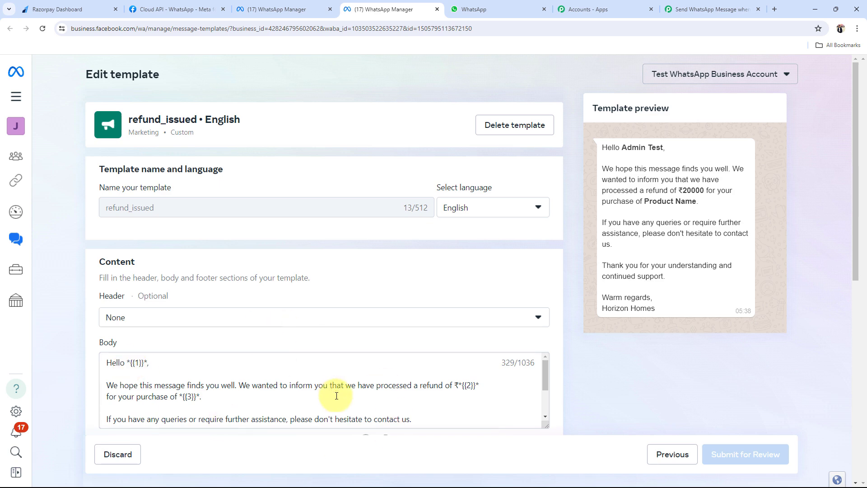
Back in Pabbly Connect, fetch the language code and template ID for the refund_issued template and refresh the action's fields
{"action": "left_click", "coordinate": [713, 9]}
{"action": "left_click", "coordinate": [224, 341]}
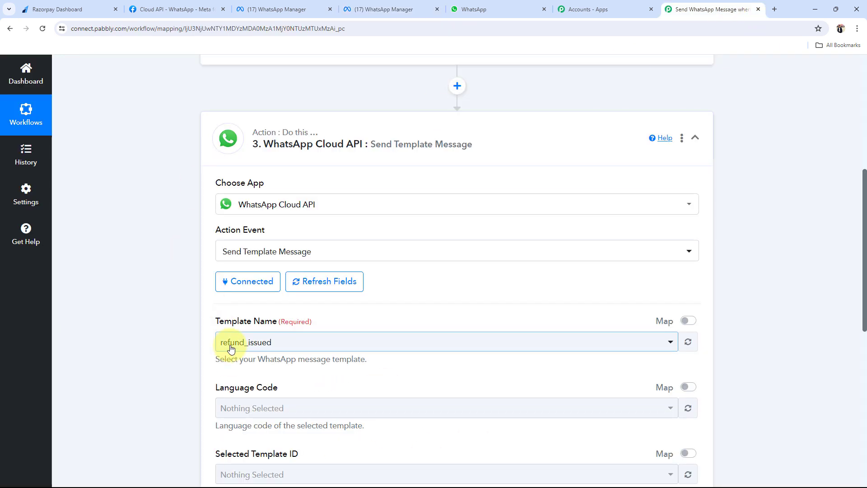
{"action": "left_click", "coordinate": [253, 130]}
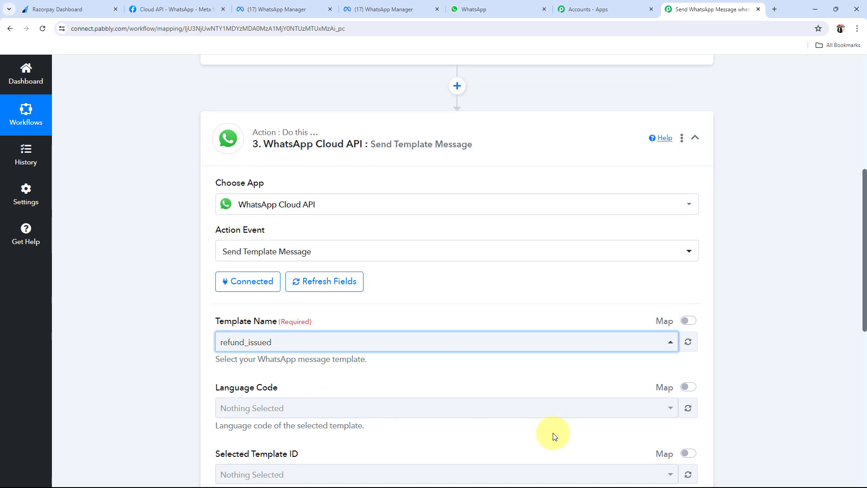
{"action": "left_click", "coordinate": [686, 406]}
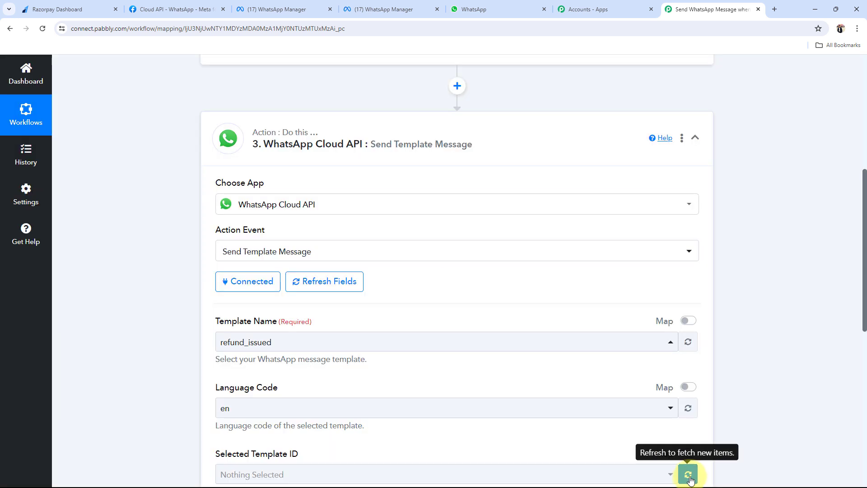
{"action": "left_click", "coordinate": [688, 475]}
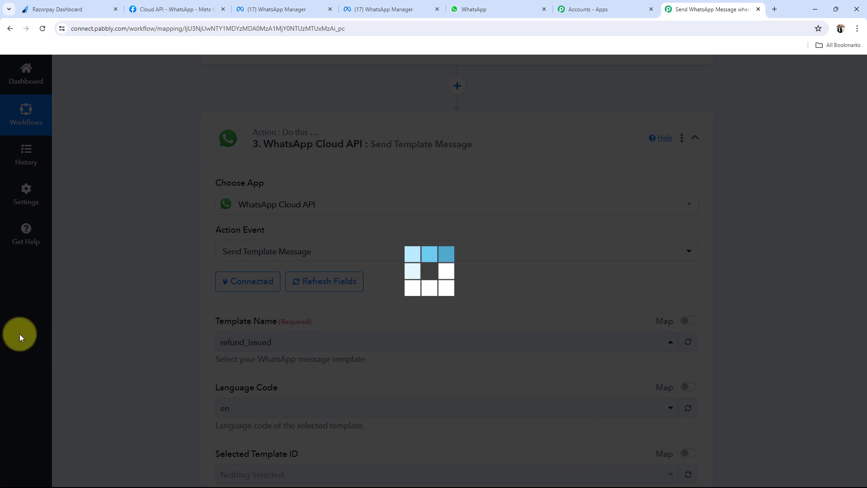
{"action": "scroll", "coordinate": [236, 327], "scroll_direction": "down", "scroll_amount": 2}
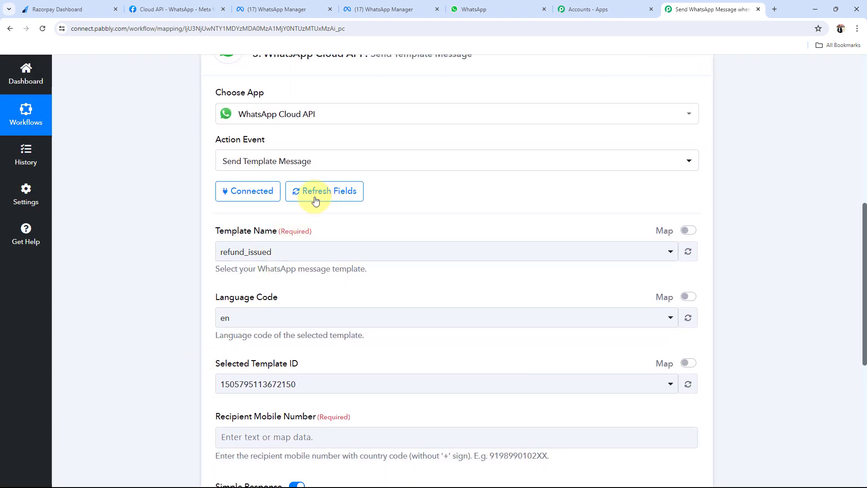
{"action": "left_click", "coordinate": [310, 192]}
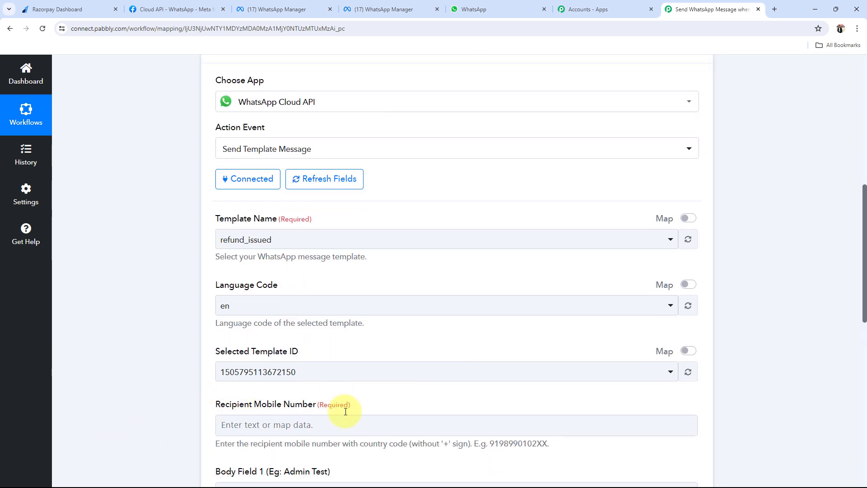
Map Recipient Mobile Number to the Payload Payment Entity Notes Mobile Number value from the Razorpay Refund Created step
{"action": "left_click_drag", "start_coordinate": [335, 405], "coordinate": [213, 404]}
{"action": "left_click", "coordinate": [115, 360]}
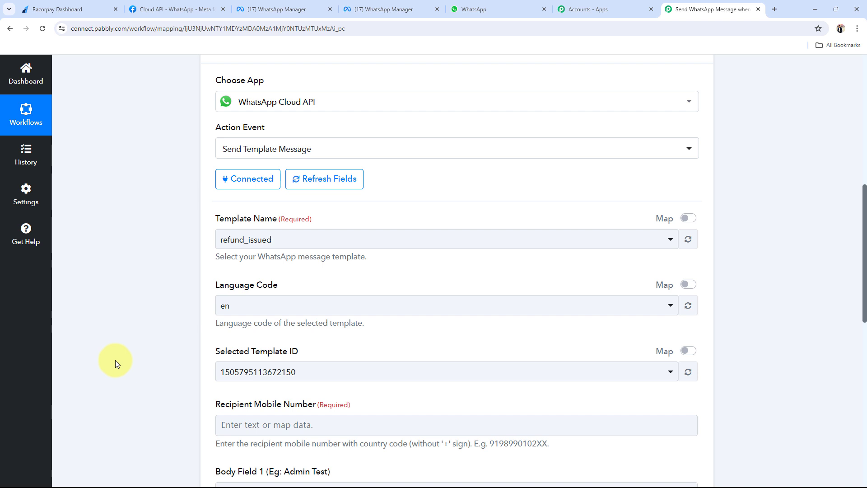
{"action": "scroll", "coordinate": [116, 359], "scroll_direction": "down", "scroll_amount": 2}
{"action": "scroll", "coordinate": [263, 238], "scroll_direction": "down", "scroll_amount": 3}
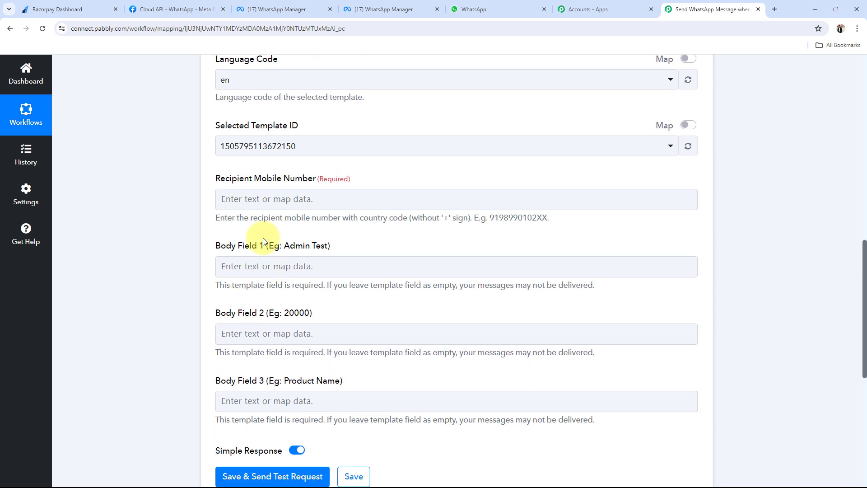
{"action": "left_click", "coordinate": [251, 198]}
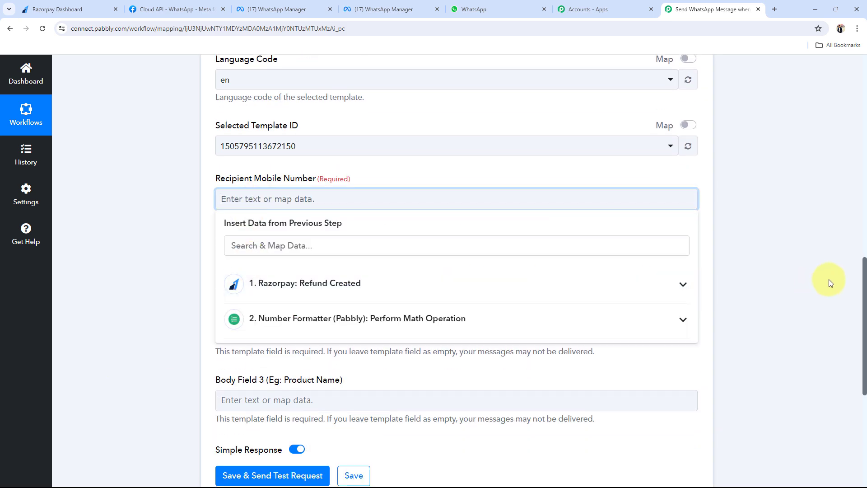
{"action": "left_click", "coordinate": [677, 285]}
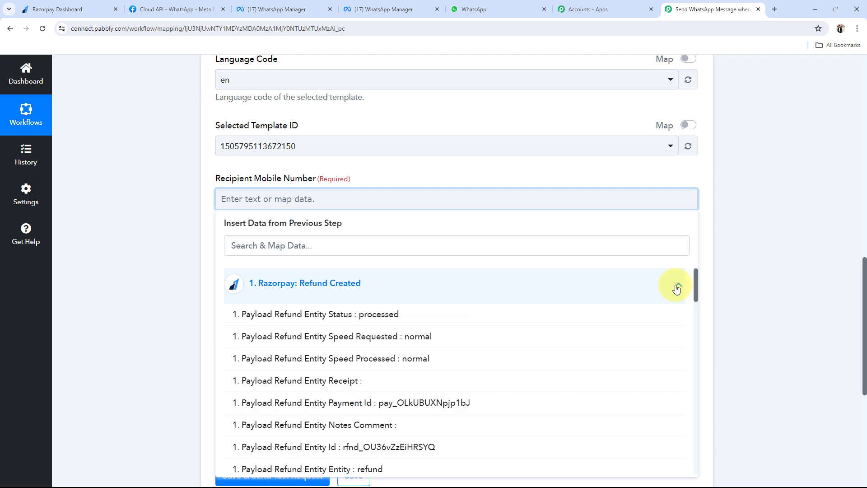
{"action": "scroll", "coordinate": [258, 306], "scroll_direction": "down", "scroll_amount": 3}
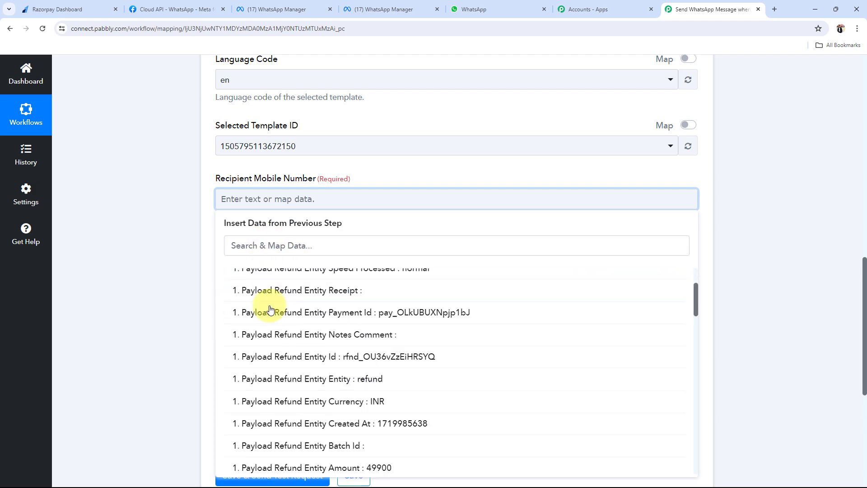
{"action": "scroll", "coordinate": [270, 310], "scroll_direction": "down", "scroll_amount": 6}
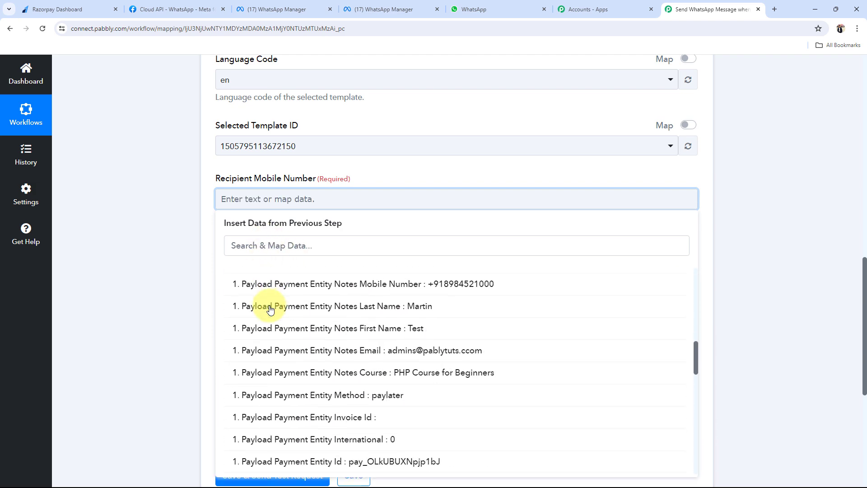
{"action": "left_click", "coordinate": [421, 287]}
{"action": "left_click", "coordinate": [144, 187]}
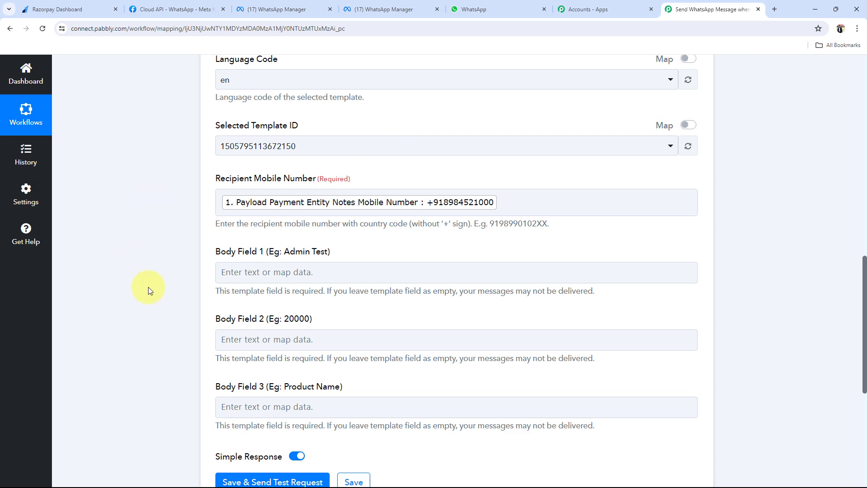
Compare Body Fields 1 to 3 with the variables of the refund_issued template in WhatsApp Manager
{"action": "scroll", "coordinate": [147, 289], "scroll_direction": "down", "scroll_amount": 3}
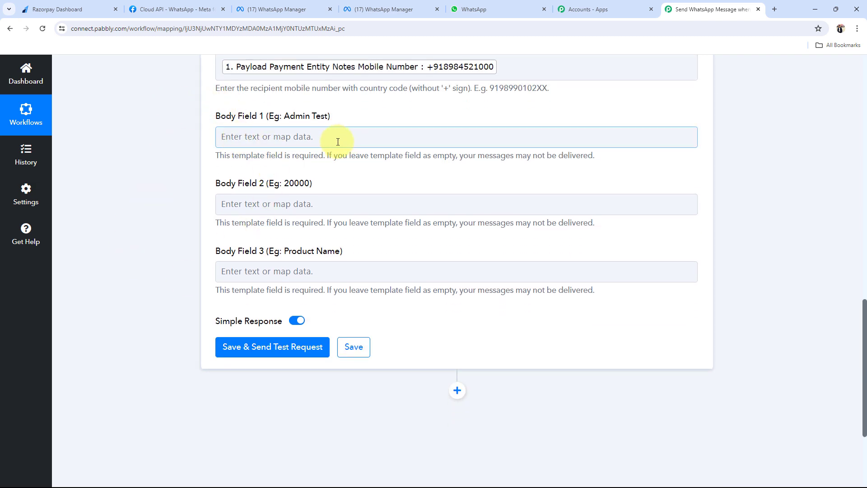
{"action": "left_click", "coordinate": [374, 5]}
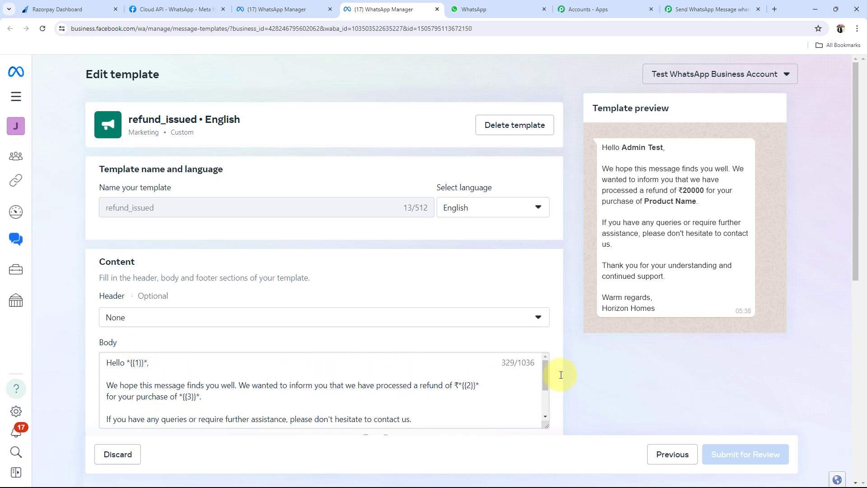
{"action": "left_click", "coordinate": [722, 8]}
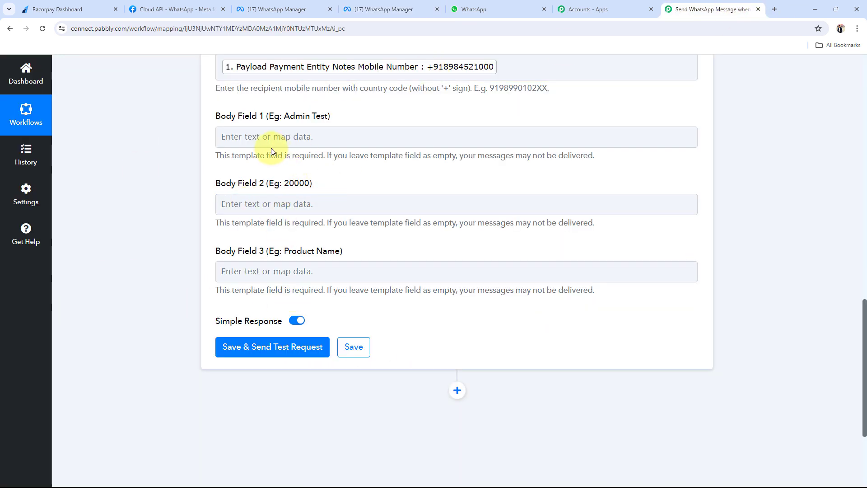
{"action": "left_click", "coordinate": [290, 6]}
{"action": "left_click", "coordinate": [393, 10]}
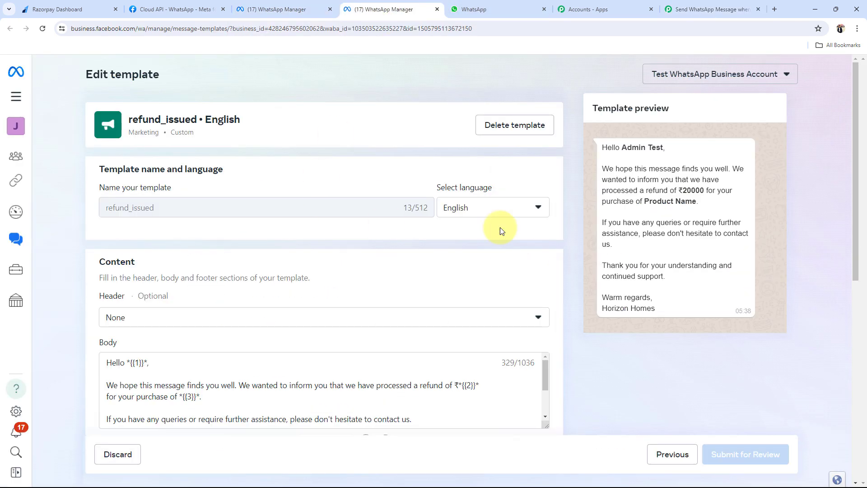
{"action": "left_click", "coordinate": [697, 13]}
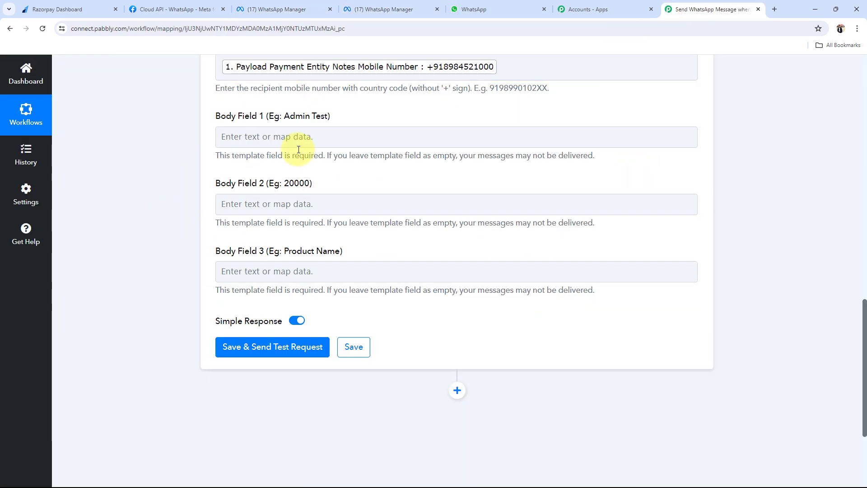
{"action": "scroll", "coordinate": [220, 183], "scroll_direction": "up", "scroll_amount": 1}
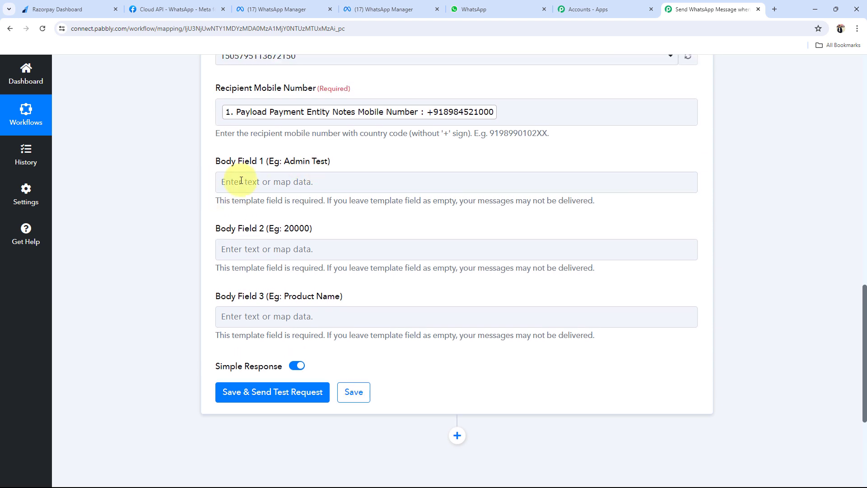
Map Body Field 1 to the Payload Payment Entity Notes First Name and Last Name values from the Razorpay step
{"action": "left_click", "coordinate": [230, 181]}
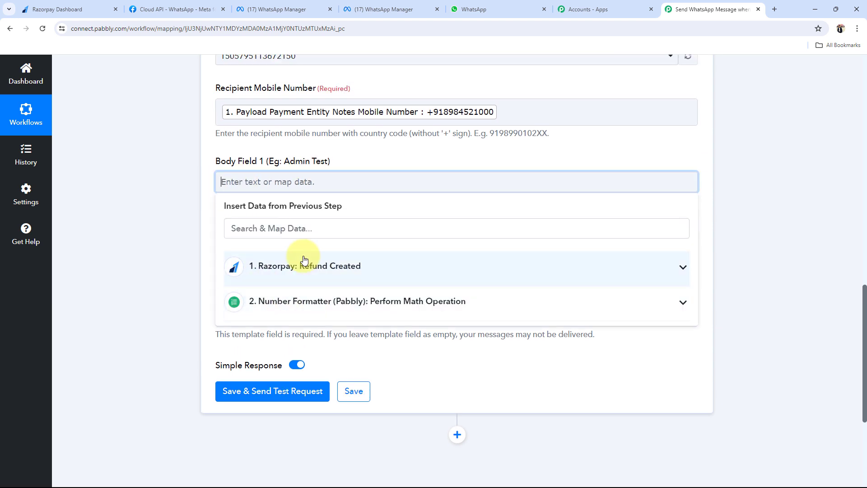
{"action": "left_click", "coordinate": [674, 266]}
{"action": "scroll", "coordinate": [359, 359], "scroll_direction": "down", "scroll_amount": 3}
{"action": "scroll", "coordinate": [361, 361], "scroll_direction": "down", "scroll_amount": 7}
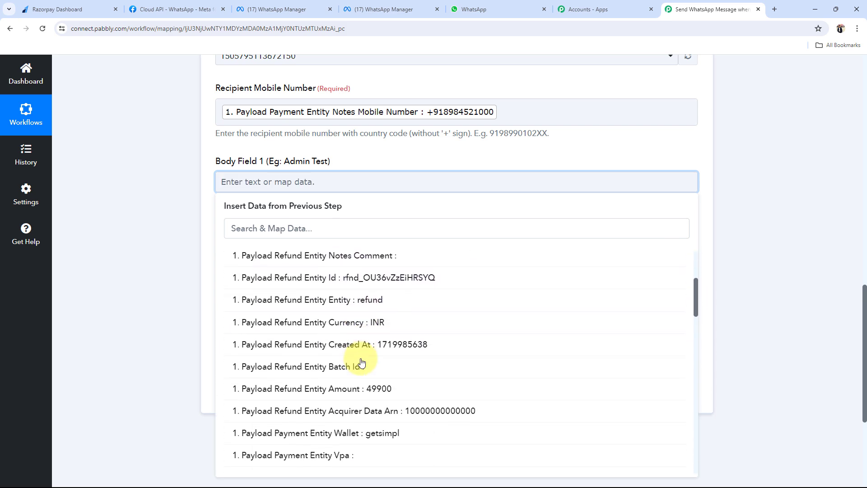
{"action": "left_click", "coordinate": [356, 363]}
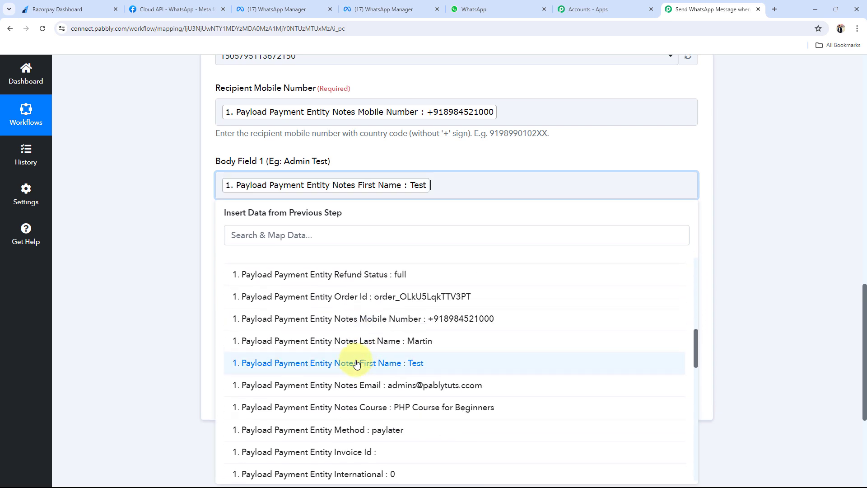
{"action": "left_click", "coordinate": [348, 340]}
{"action": "left_click", "coordinate": [131, 256]}
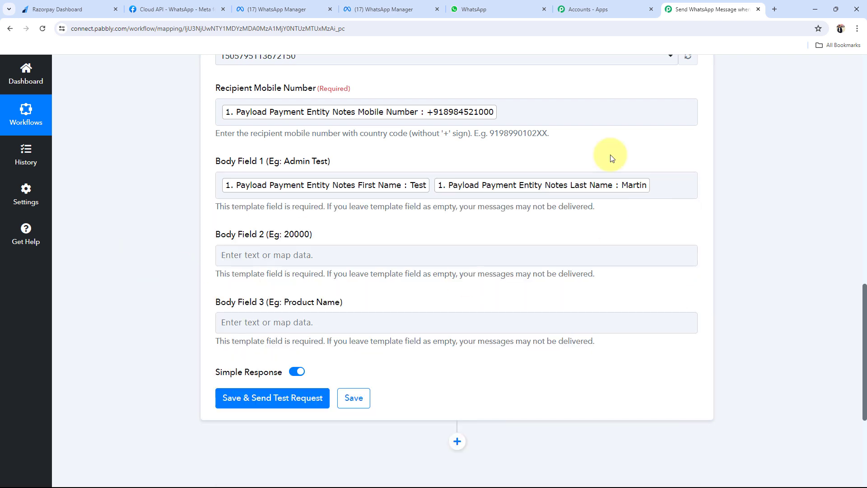
Look through the Razorpay Refund Created data for Body Field 2 and review the WhatsApp action's settings
{"action": "scroll", "coordinate": [97, 246], "scroll_direction": "down", "scroll_amount": 2}
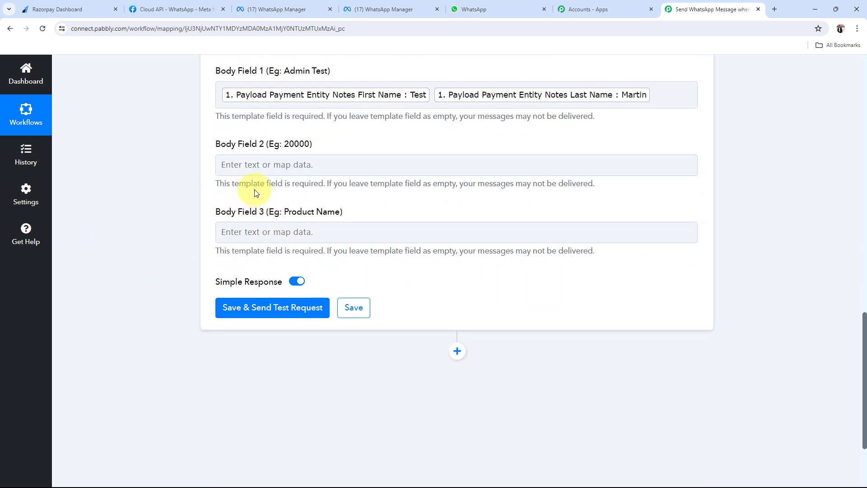
{"action": "left_click", "coordinate": [246, 164]}
{"action": "left_click", "coordinate": [277, 256]}
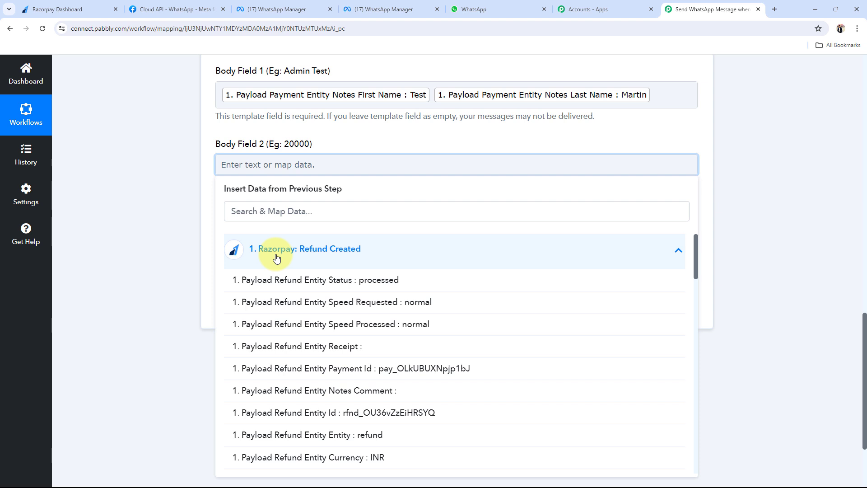
{"action": "scroll", "coordinate": [307, 316], "scroll_direction": "down", "scroll_amount": 2}
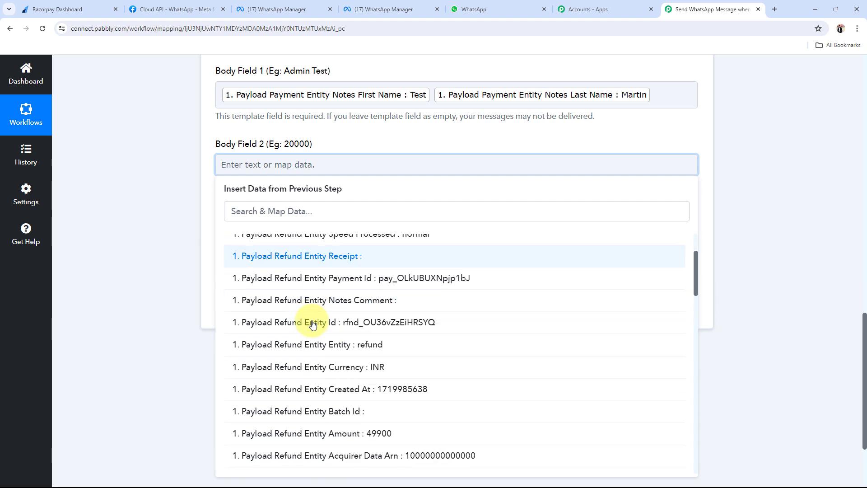
{"action": "scroll", "coordinate": [326, 380], "scroll_direction": "down", "scroll_amount": 2}
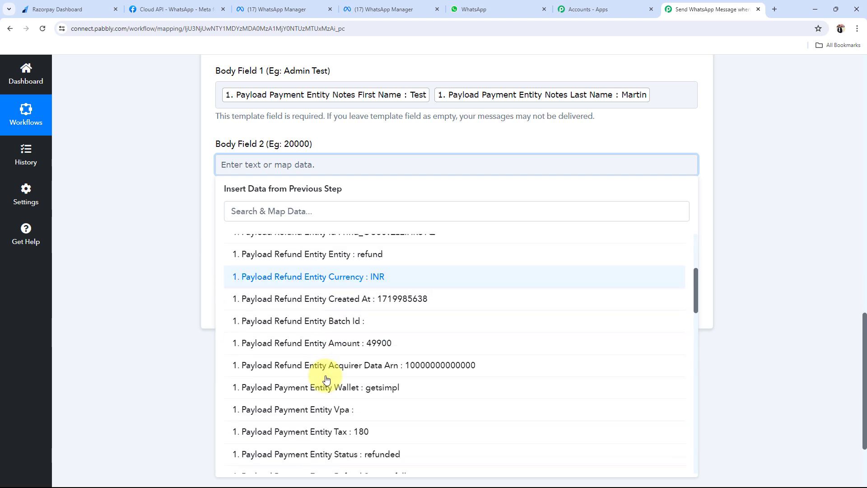
{"action": "left_click", "coordinate": [125, 250]}
{"action": "scroll", "coordinate": [126, 250], "scroll_direction": "up", "scroll_amount": 4}
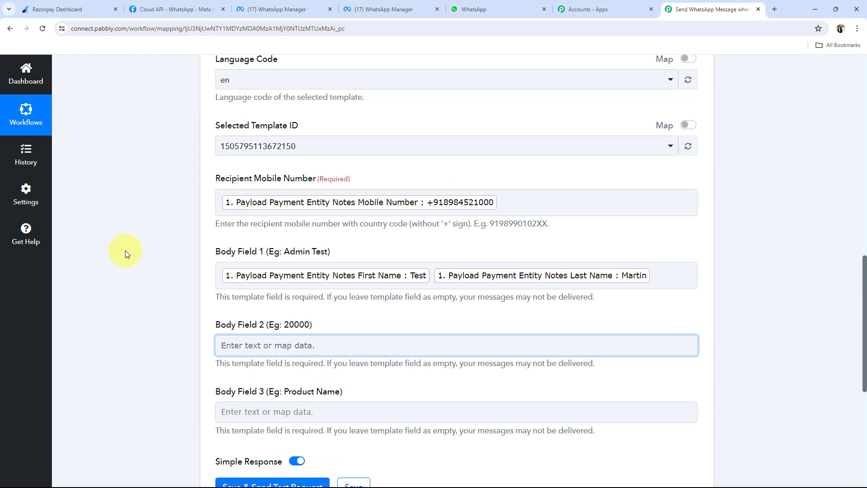
{"action": "scroll", "coordinate": [125, 250], "scroll_direction": "up", "scroll_amount": 5}
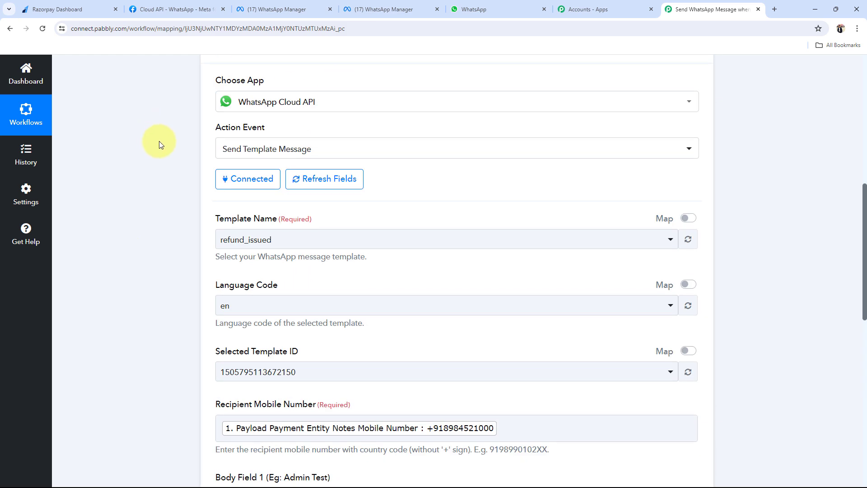
{"action": "scroll", "coordinate": [253, 175], "scroll_direction": "up", "scroll_amount": 3}
{"action": "scroll", "coordinate": [132, 203], "scroll_direction": "down", "scroll_amount": 5}
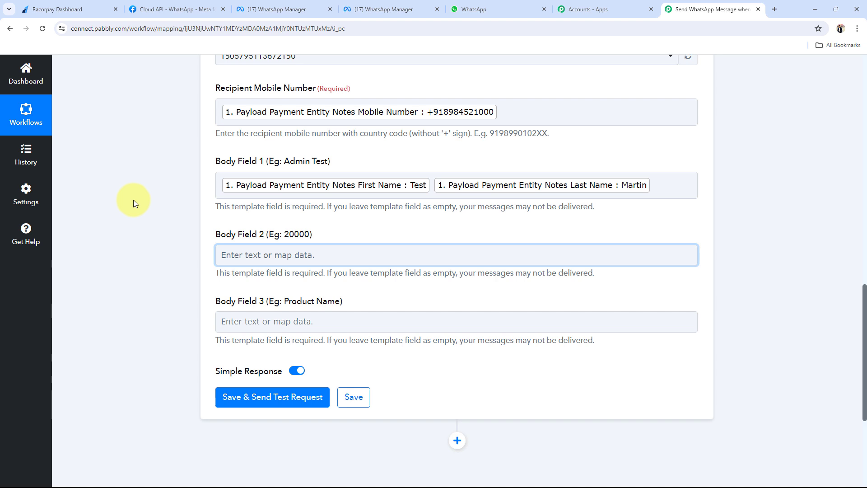
Map Body Field 2 to the Result value from the Number Formatter (Pabbly) Perform Math Operation step
{"action": "scroll", "coordinate": [271, 213], "scroll_direction": "down", "scroll_amount": 1}
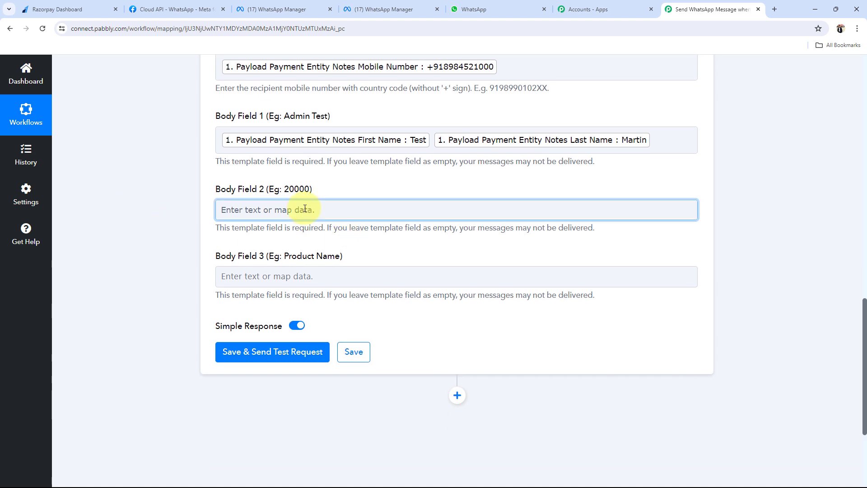
{"action": "left_click", "coordinate": [252, 210]}
{"action": "scroll", "coordinate": [122, 257], "scroll_direction": "down", "scroll_amount": 2}
{"action": "left_click", "coordinate": [289, 244]}
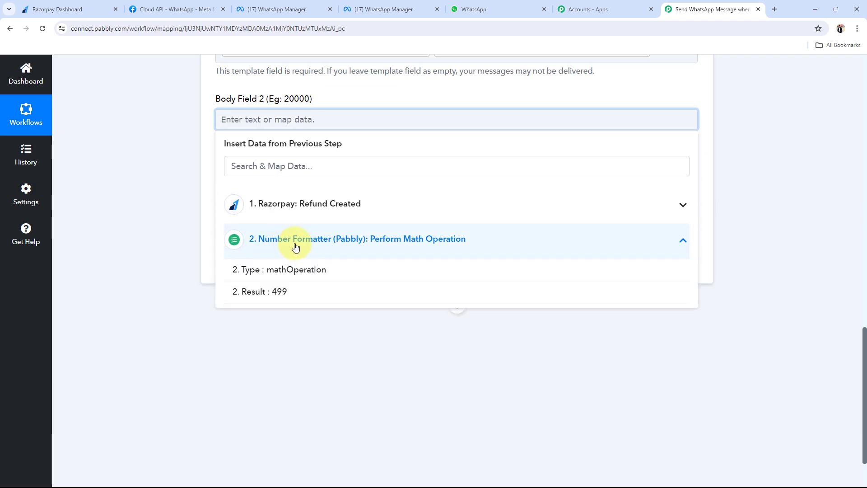
{"action": "left_click", "coordinate": [260, 293]}
{"action": "left_click", "coordinate": [164, 193]}
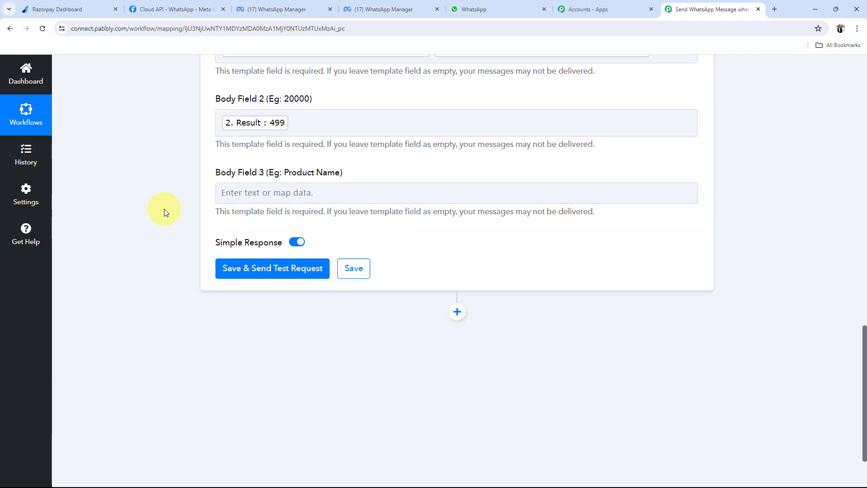
{"action": "scroll", "coordinate": [164, 209], "scroll_direction": "up", "scroll_amount": 2}
{"action": "scroll", "coordinate": [180, 276], "scroll_direction": "down", "scroll_amount": 1}
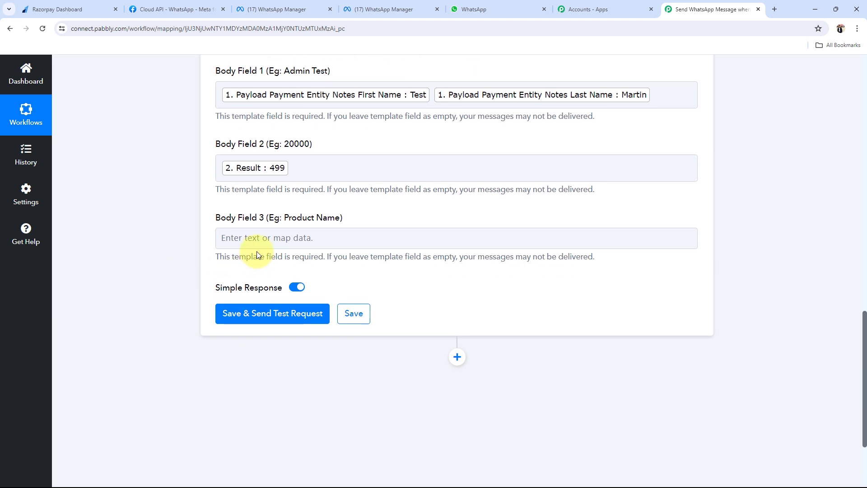
Find the course value with the search text "ph" and map Body Field 3 to Payload Payment Entity Notes Course from the Razorpay step
{"action": "left_click_drag", "start_coordinate": [212, 218], "coordinate": [342, 214]}
{"action": "left_click", "coordinate": [219, 277]}
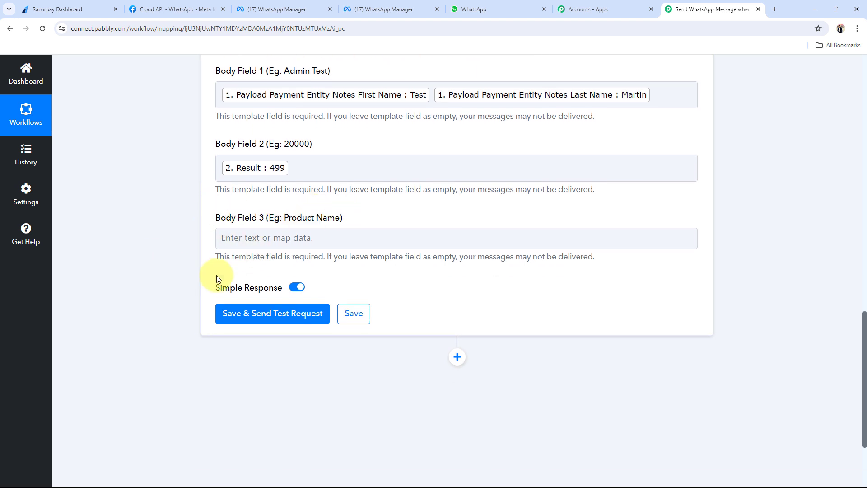
{"action": "left_click", "coordinate": [243, 246]}
{"action": "left_click", "coordinate": [254, 321]}
{"action": "left_click", "coordinate": [265, 276]}
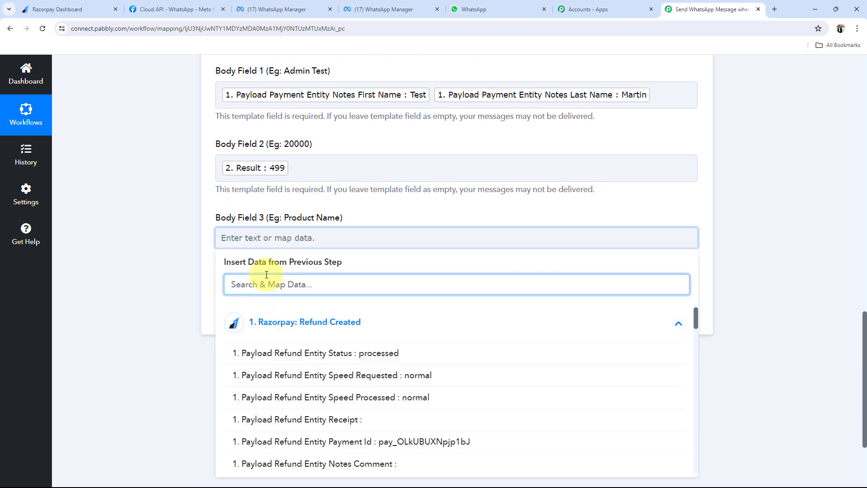
{"action": "type", "text": "ph"}
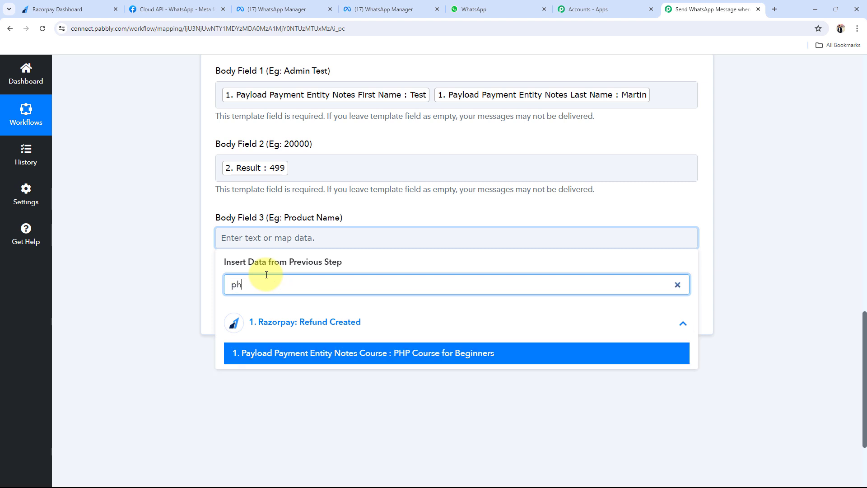
{"action": "left_click", "coordinate": [367, 352]}
{"action": "left_click", "coordinate": [125, 229]}
Review the mapped template fields, then save the WhatsApp Cloud API action and send a test request with Simple Response on
{"action": "scroll", "coordinate": [125, 229], "scroll_direction": "up", "scroll_amount": 4}
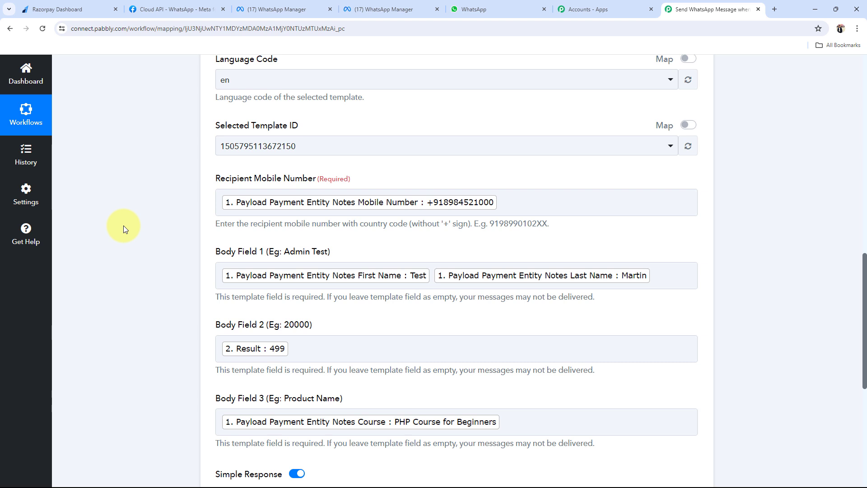
{"action": "scroll", "coordinate": [123, 226], "scroll_direction": "down", "scroll_amount": 1}
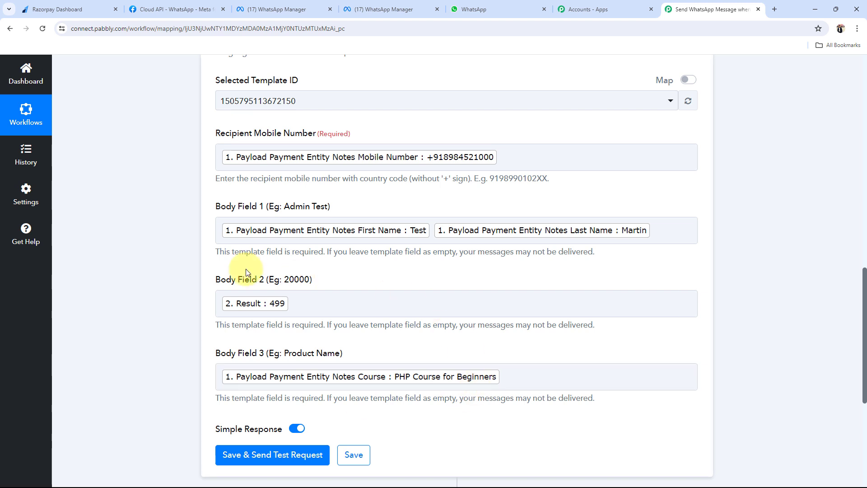
{"action": "left_click", "coordinate": [226, 312]}
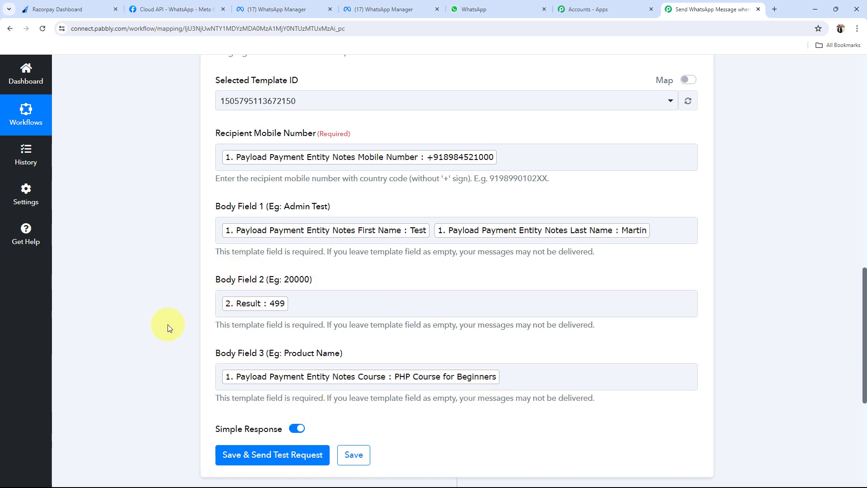
{"action": "scroll", "coordinate": [165, 332], "scroll_direction": "down", "scroll_amount": 2}
{"action": "scroll", "coordinate": [165, 332], "scroll_direction": "down", "scroll_amount": 1}
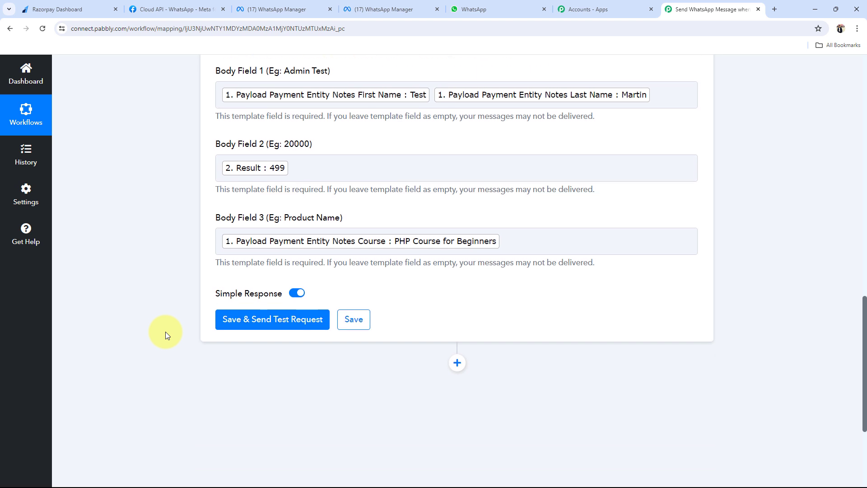
{"action": "mouse_move", "coordinate": [281, 294]}
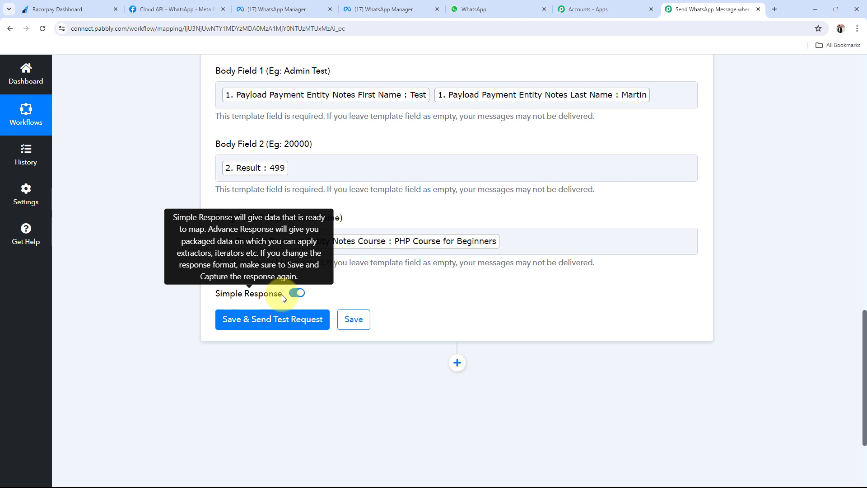
{"action": "left_click", "coordinate": [261, 321]}
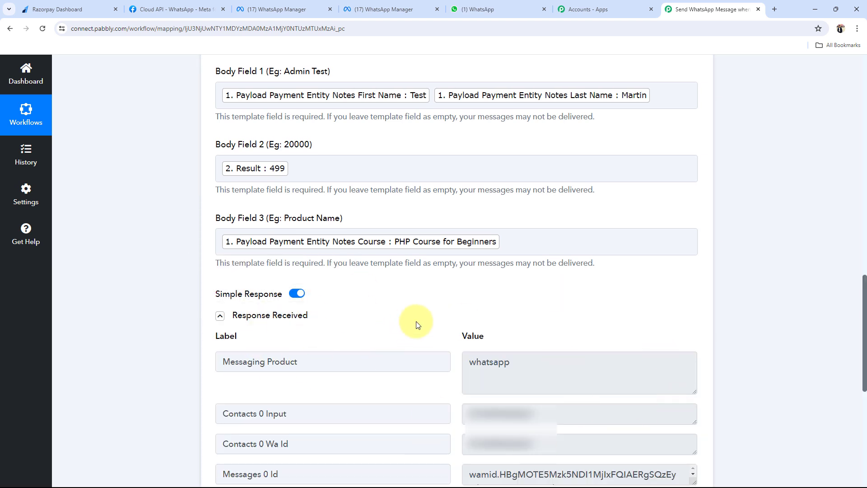
{"action": "scroll", "coordinate": [417, 324], "scroll_direction": "up", "scroll_amount": 2}
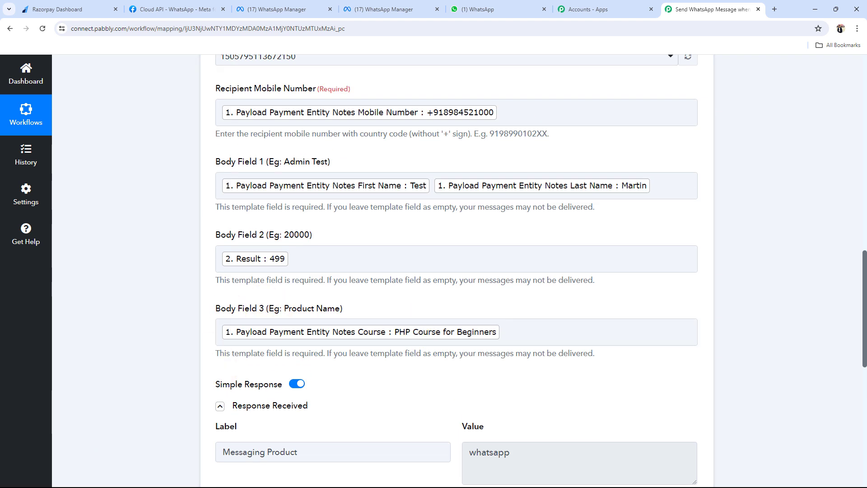
Switch to WhatsApp Web and check the customer name and refund amount in the received refund message
{"action": "left_click", "coordinate": [469, 8]}
{"action": "left_click", "coordinate": [102, 163]}
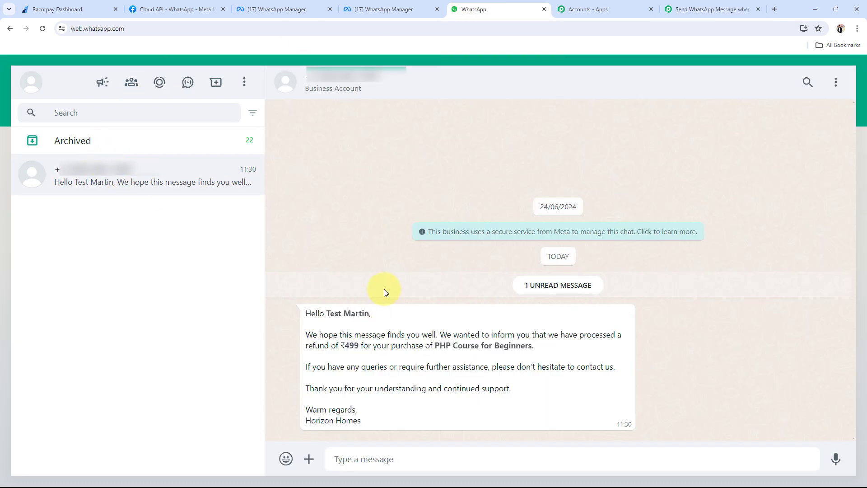
{"action": "left_click_drag", "start_coordinate": [326, 315], "coordinate": [373, 316]}
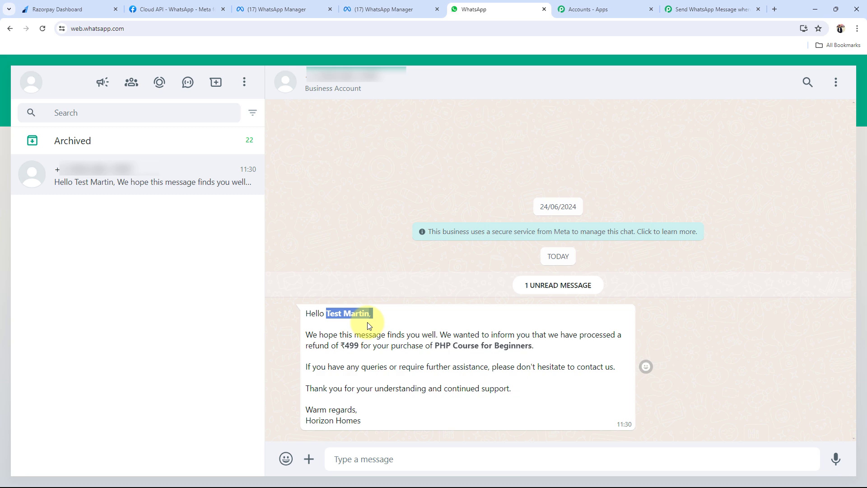
{"action": "left_click", "coordinate": [357, 233]}
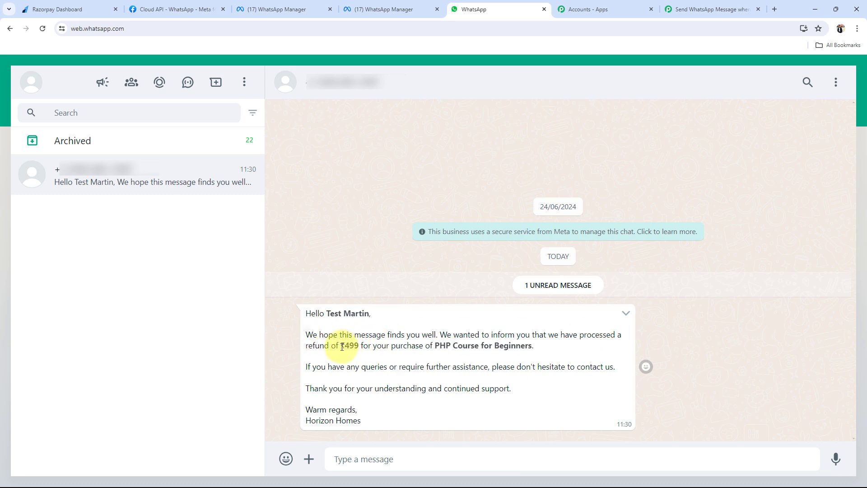
{"action": "left_click_drag", "start_coordinate": [342, 346], "coordinate": [355, 356]}
{"action": "left_click", "coordinate": [369, 350]}
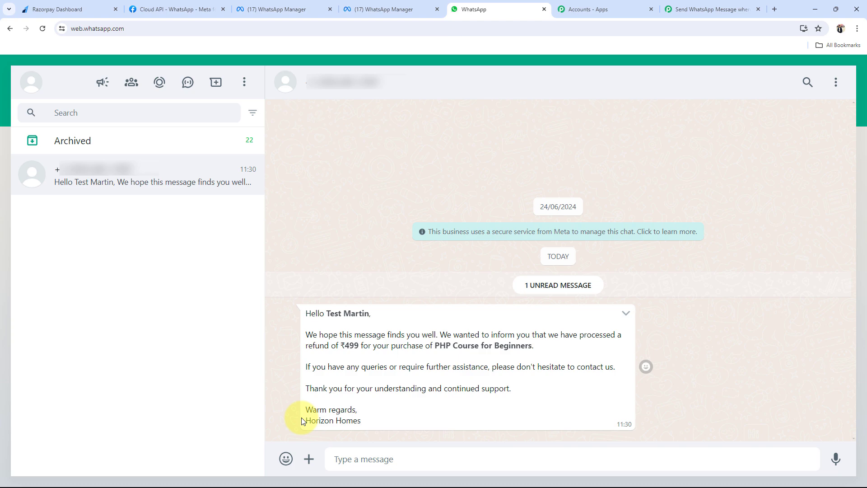
Return to the Pabbly Connect workflow, collapse the WhatsApp Cloud API step and review the three-step sequence
{"action": "left_click", "coordinate": [686, 9]}
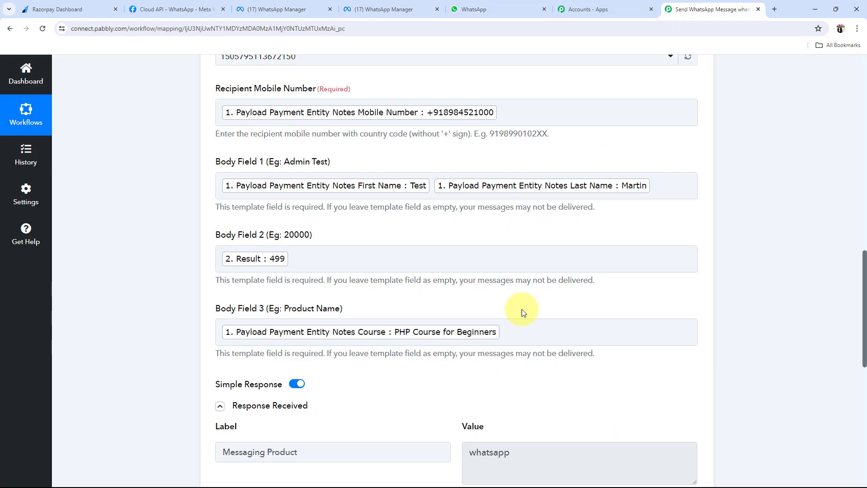
{"action": "scroll", "coordinate": [158, 424], "scroll_direction": "up", "scroll_amount": 15}
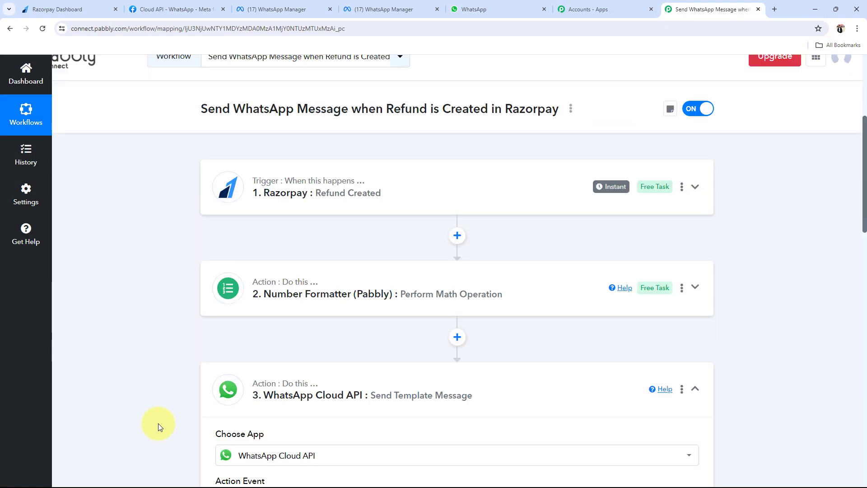
{"action": "scroll", "coordinate": [158, 424], "scroll_direction": "up", "scroll_amount": 2}
{"action": "left_click", "coordinate": [427, 447]}
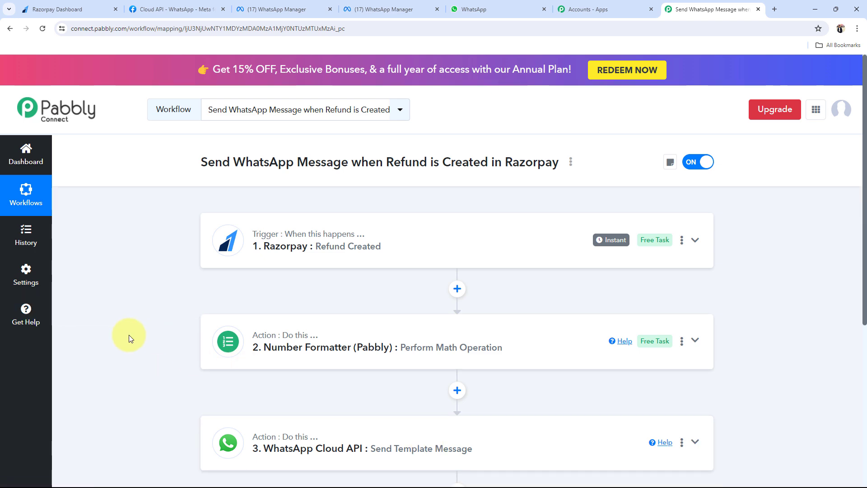
{"action": "scroll", "coordinate": [129, 335], "scroll_direction": "down", "scroll_amount": 5}
{"action": "scroll", "coordinate": [129, 334], "scroll_direction": "up", "scroll_amount": 5}
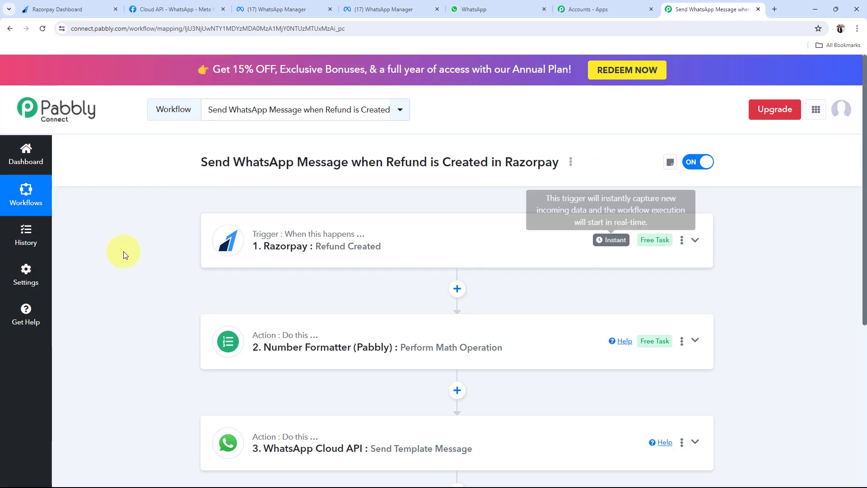
{"action": "scroll", "coordinate": [135, 261], "scroll_direction": "down", "scroll_amount": 2}
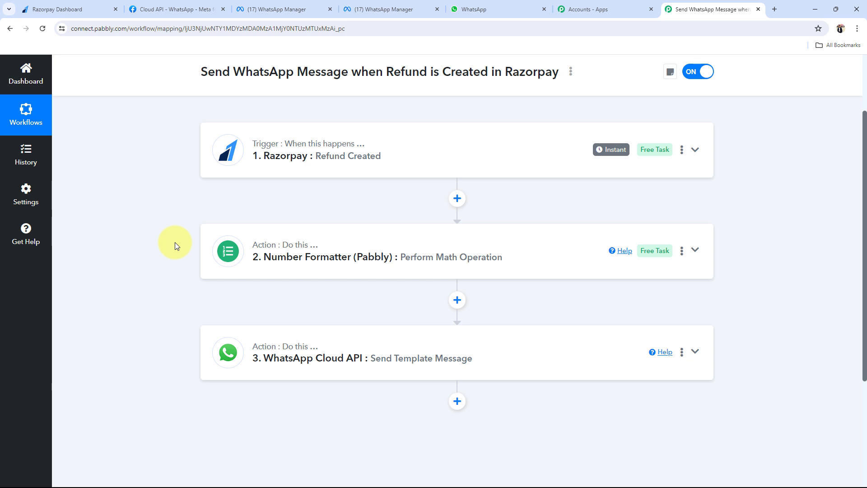
In the Razorpay Dashboard, issue a full ₹499 refund for the most recent captured payment of Jun 7, 2024, and close its details
{"action": "left_click", "coordinate": [58, 8]}
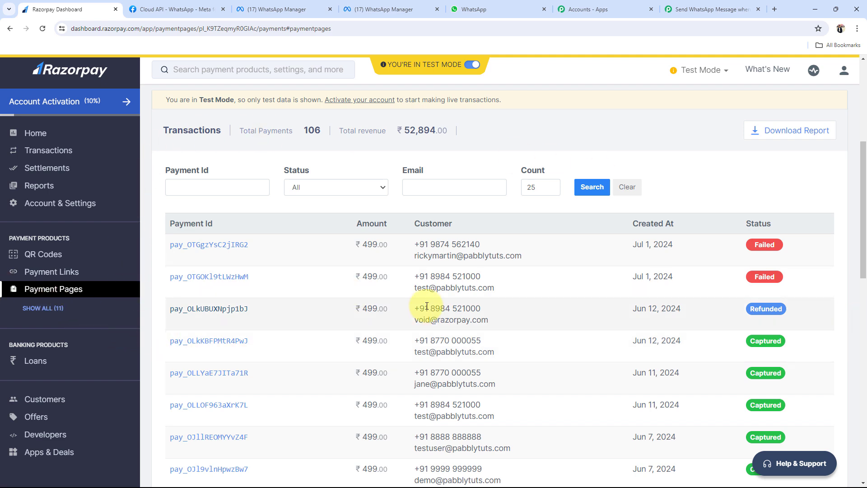
{"action": "scroll", "coordinate": [426, 306], "scroll_direction": "down", "scroll_amount": 4}
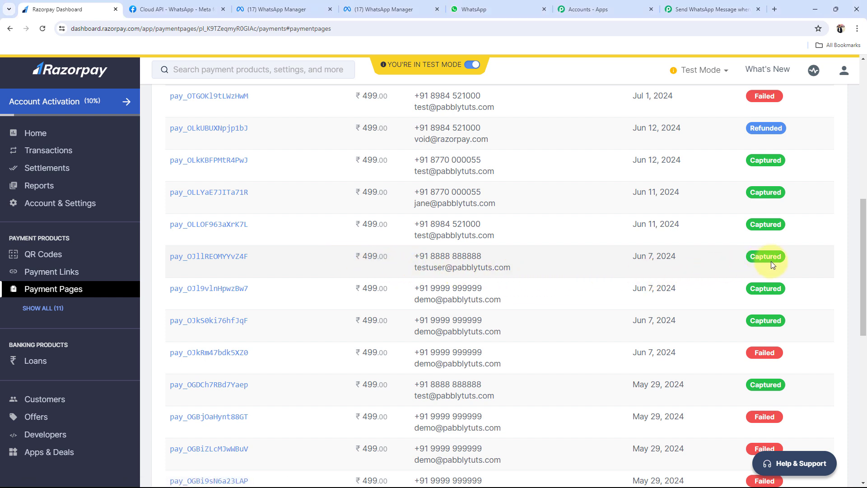
{"action": "left_click", "coordinate": [214, 262]}
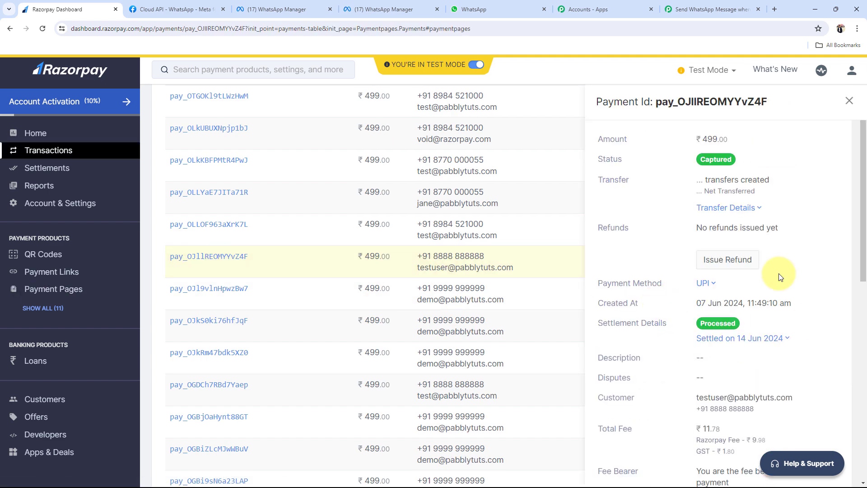
{"action": "left_click", "coordinate": [722, 289]}
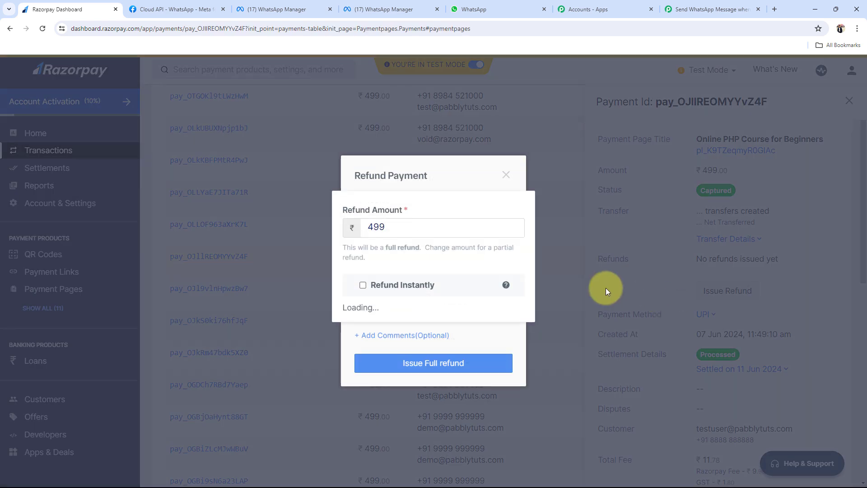
{"action": "left_click", "coordinate": [403, 357]}
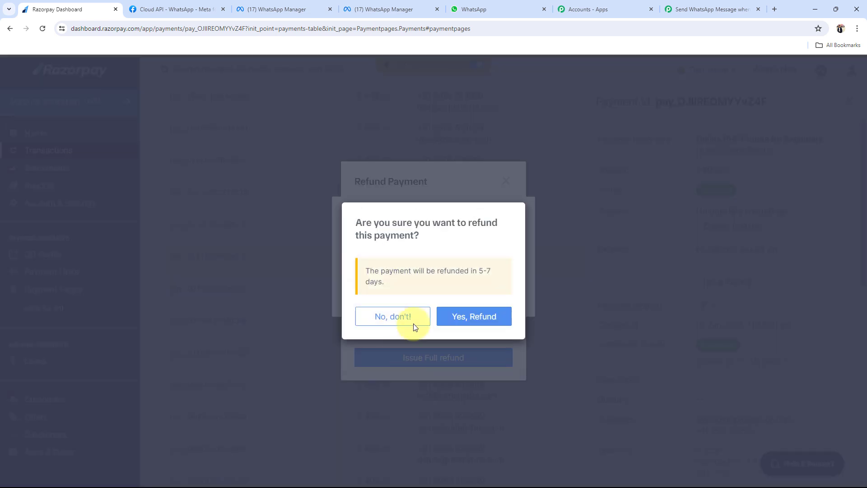
{"action": "left_click", "coordinate": [470, 321]}
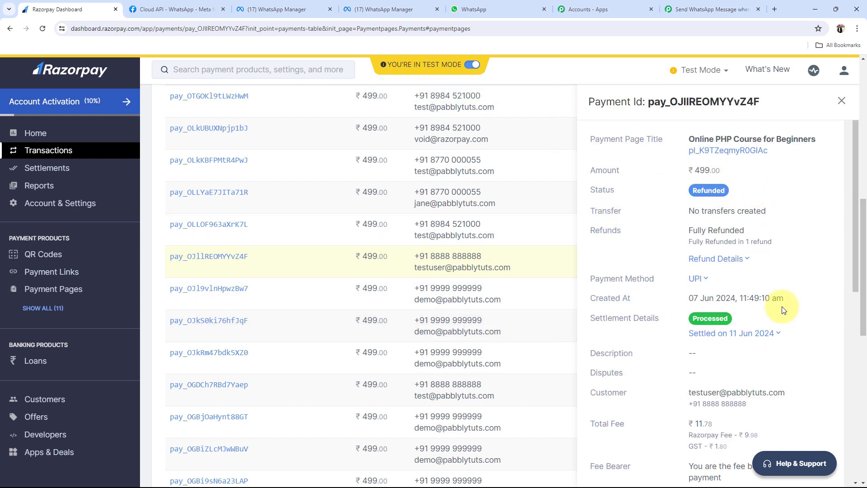
{"action": "mouse_move", "coordinate": [731, 298]}
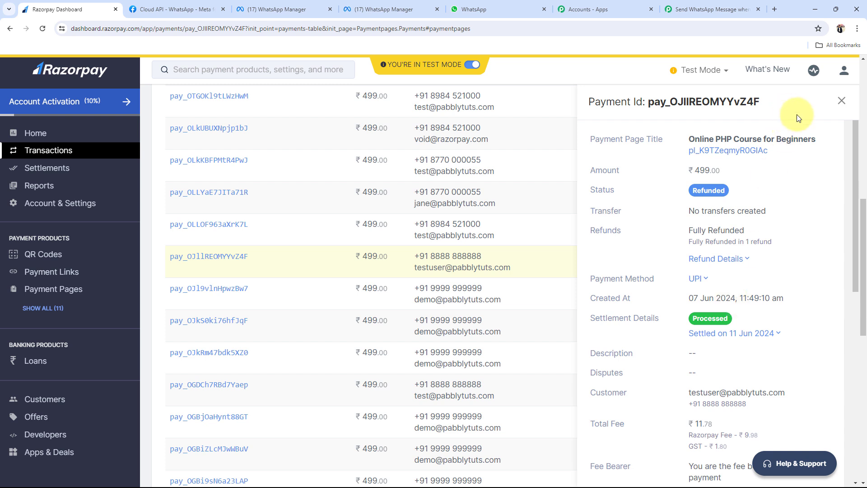
{"action": "left_click", "coordinate": [841, 100]}
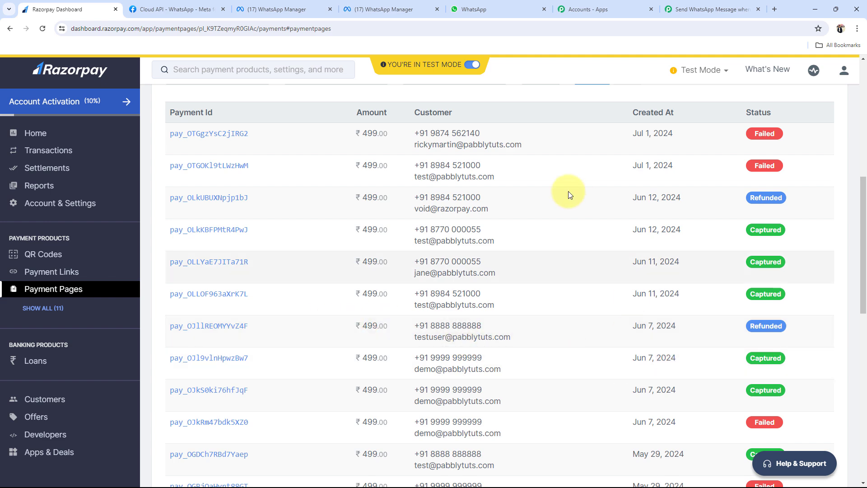
Check the new refund message in WhatsApp Web for the refunded customer's name, then return to the Pabbly Connect workflow
{"action": "left_click", "coordinate": [477, 10]}
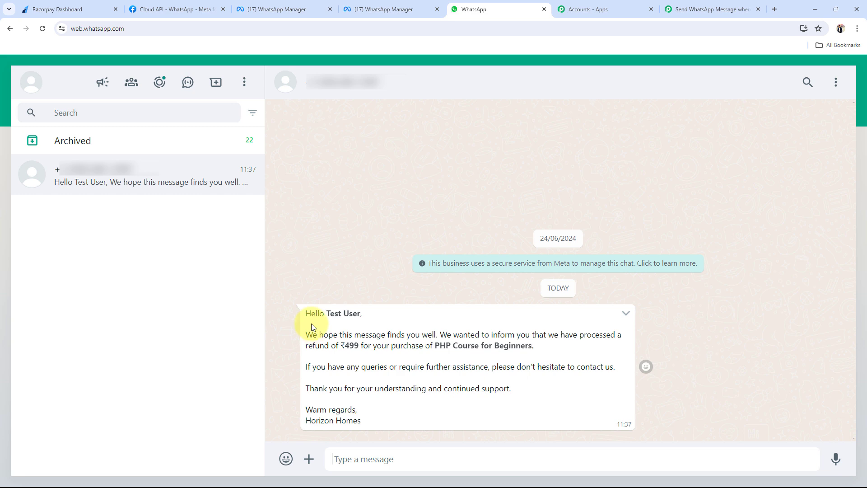
{"action": "left_click_drag", "start_coordinate": [304, 313], "coordinate": [358, 318]}
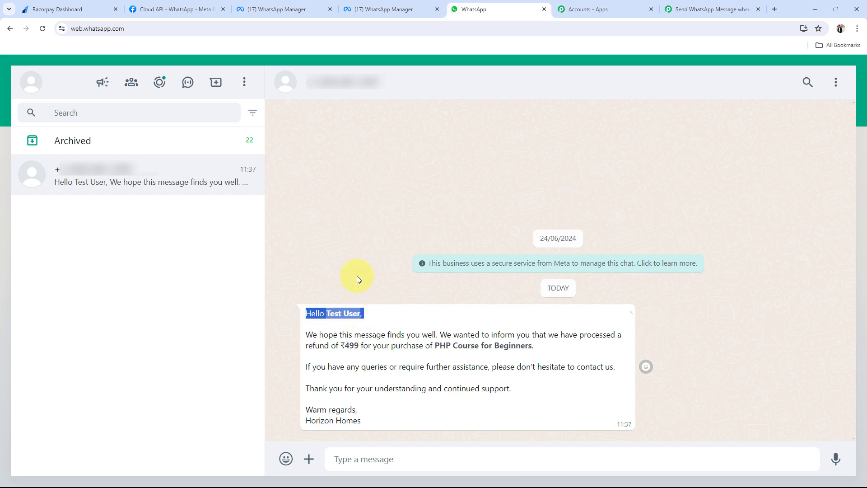
{"action": "left_click", "coordinate": [352, 261]}
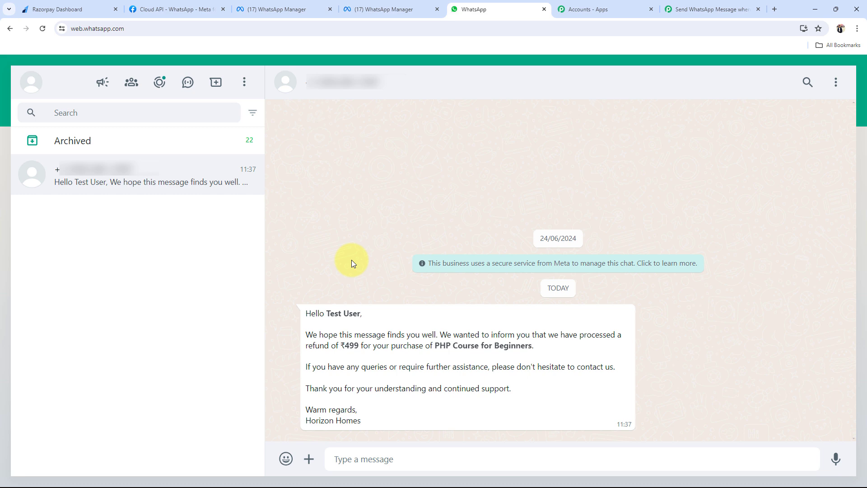
{"action": "left_click", "coordinate": [722, 9]}
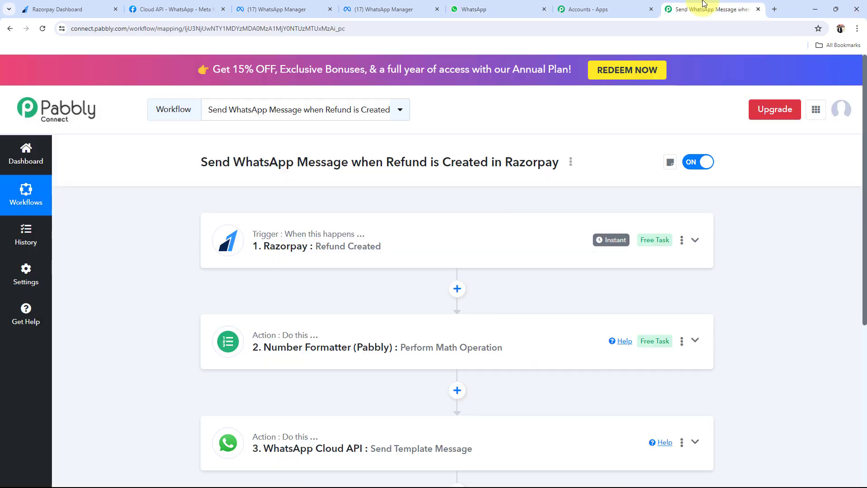